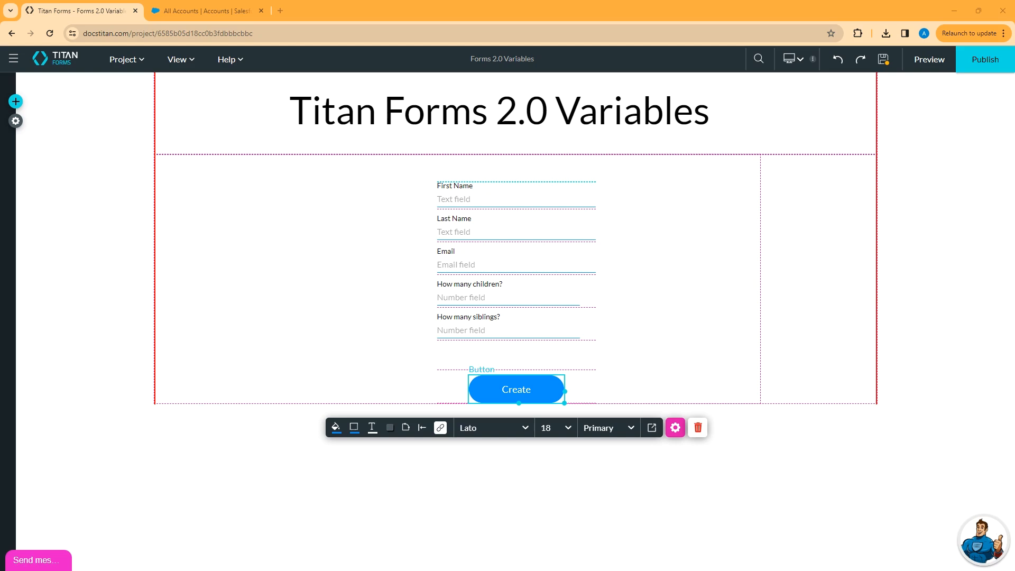
Open the project settings for the contact form.
click(16, 121)
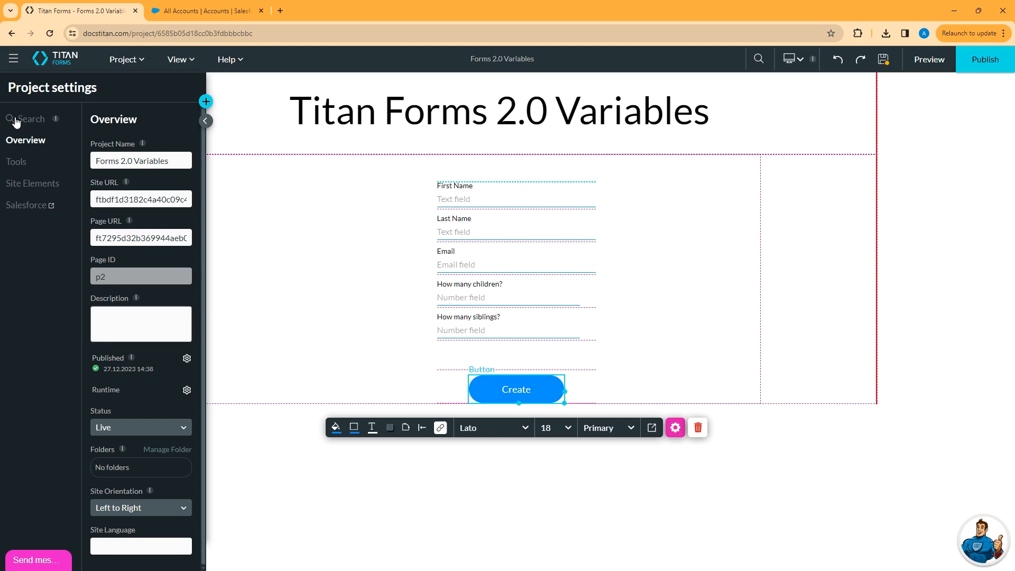
Add a new system variable in the Custom Variables manager.
click(17, 161)
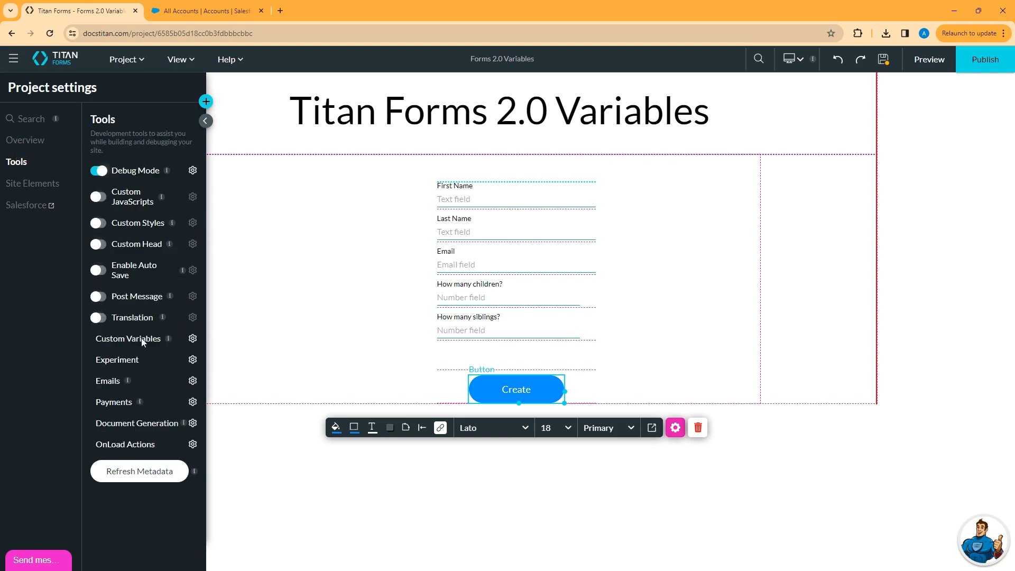
click(192, 338)
click(234, 191)
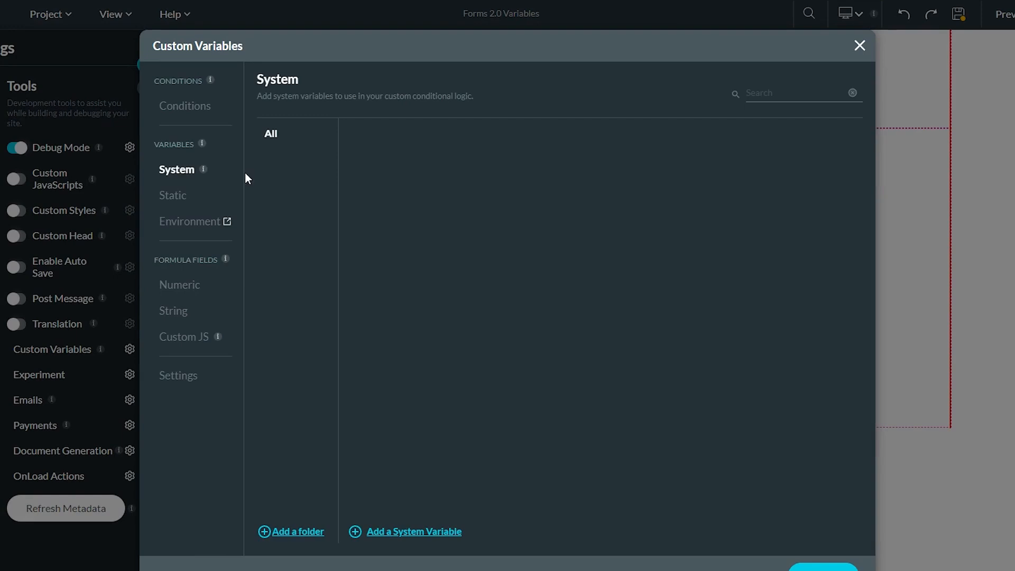
click(400, 532)
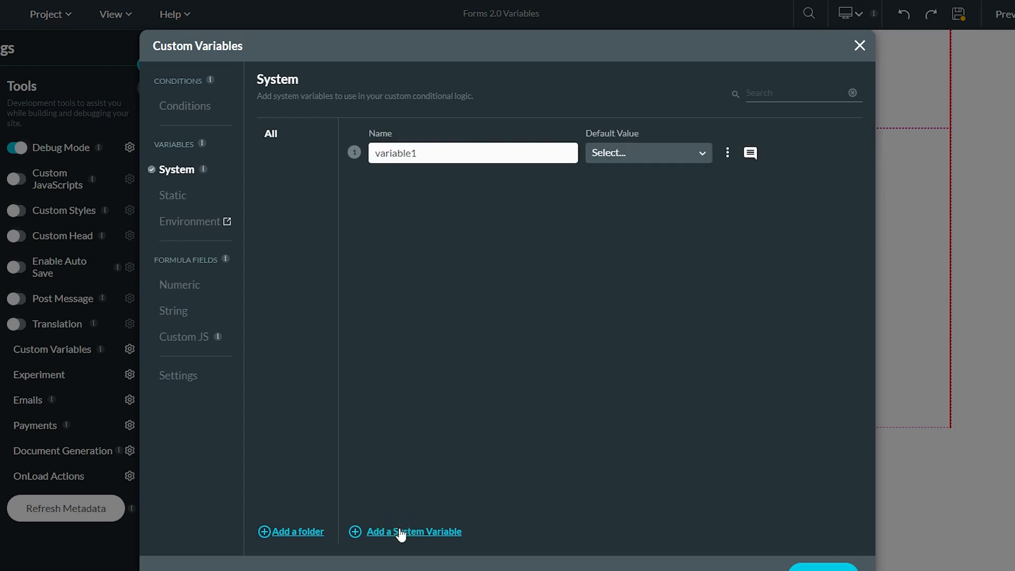
Set the new system variable's default value to Current IP.
click(674, 157)
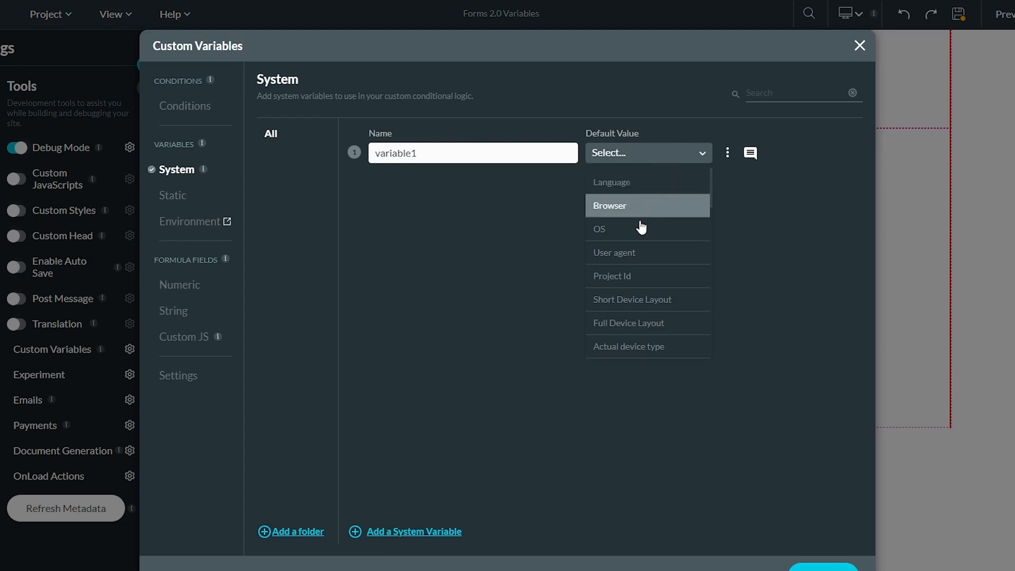
scroll(647, 232, down, 3)
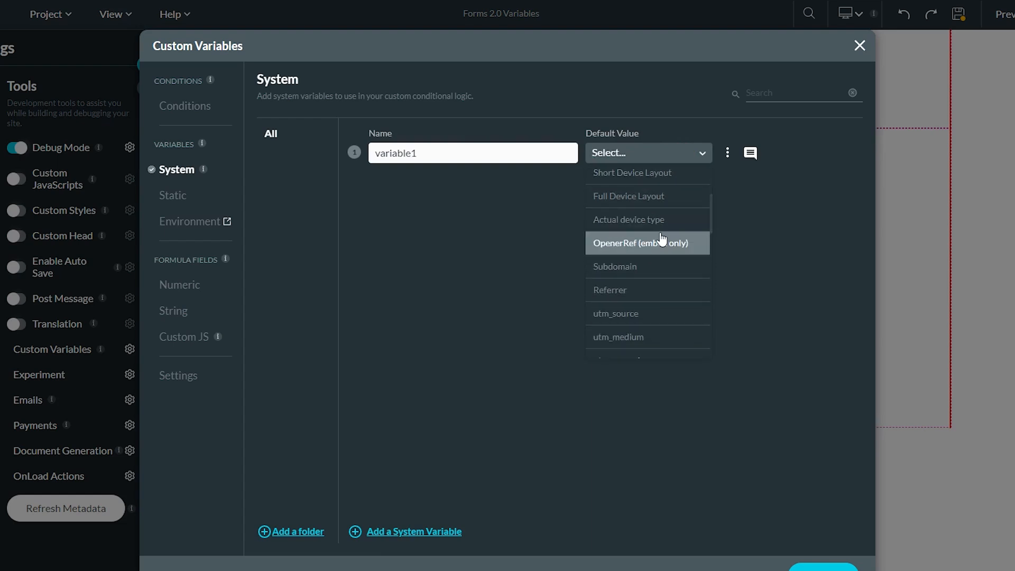
scroll(667, 253, down, 5)
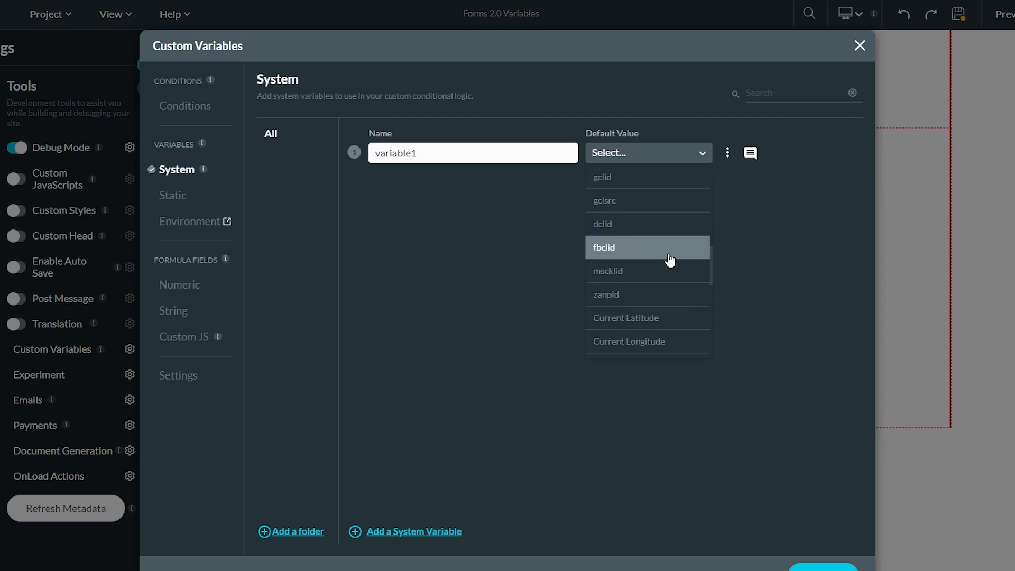
scroll(669, 259, down, 3)
text(ip)
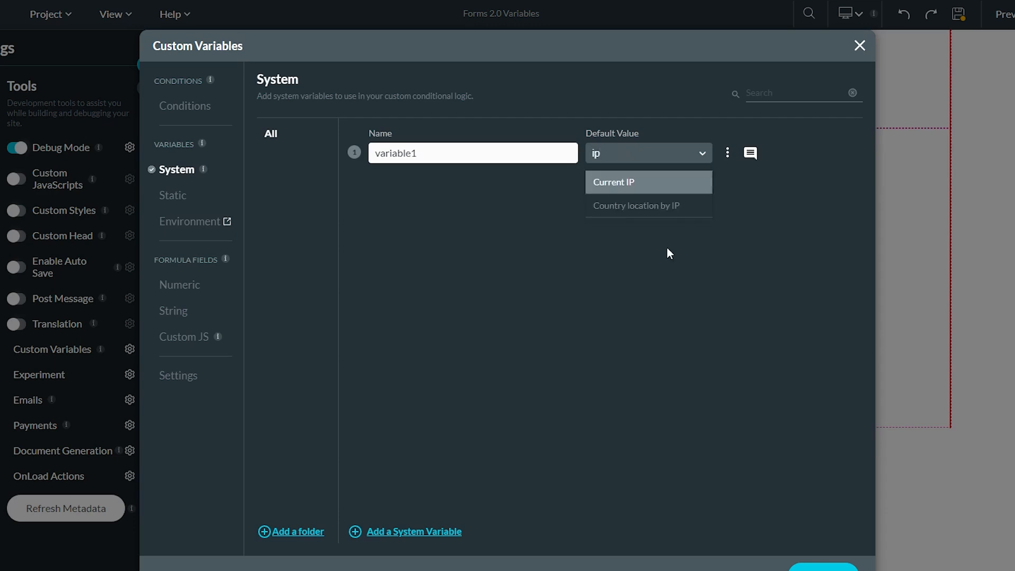
click(616, 185)
Rename the system variable to currentip and show the Static variables list.
click(440, 153)
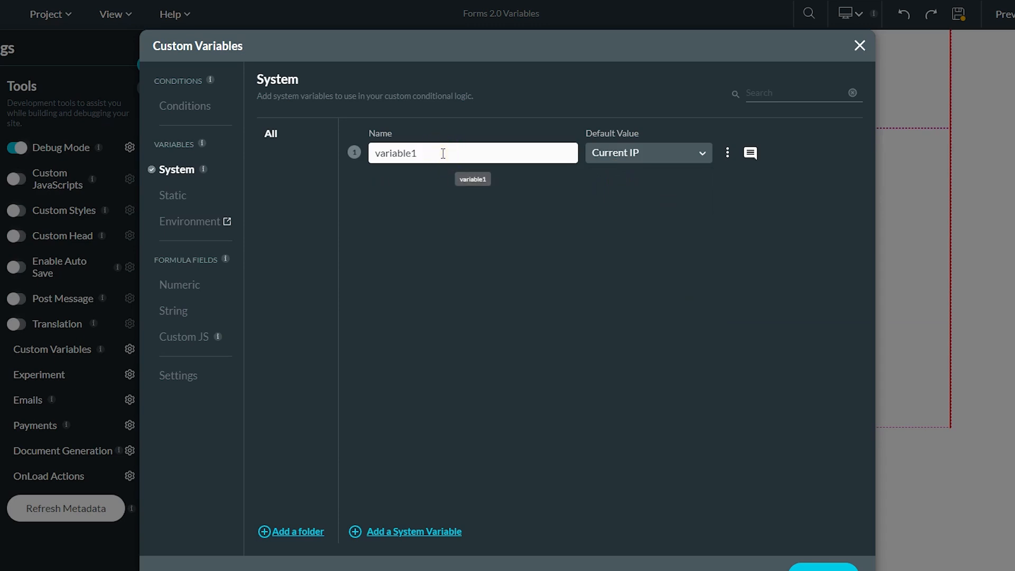
key(BackSpace)
key(BackSpace)
key(BackSpace)
key(BackSpace)
key(BackSpace)
key(BackSpace)
key(BackSpace)
key(BackSpace)
key(BackSpace)
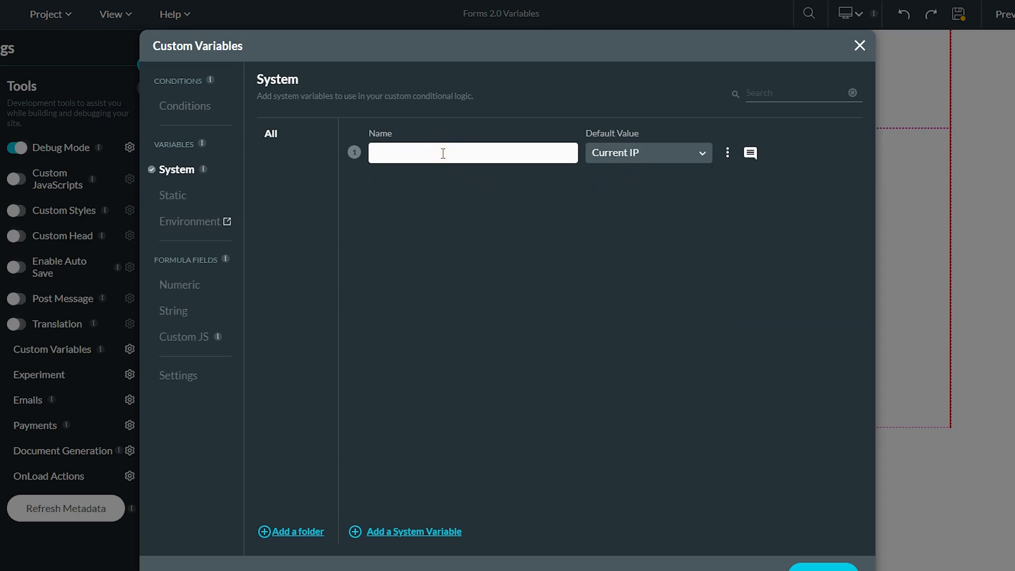
text(currentip)
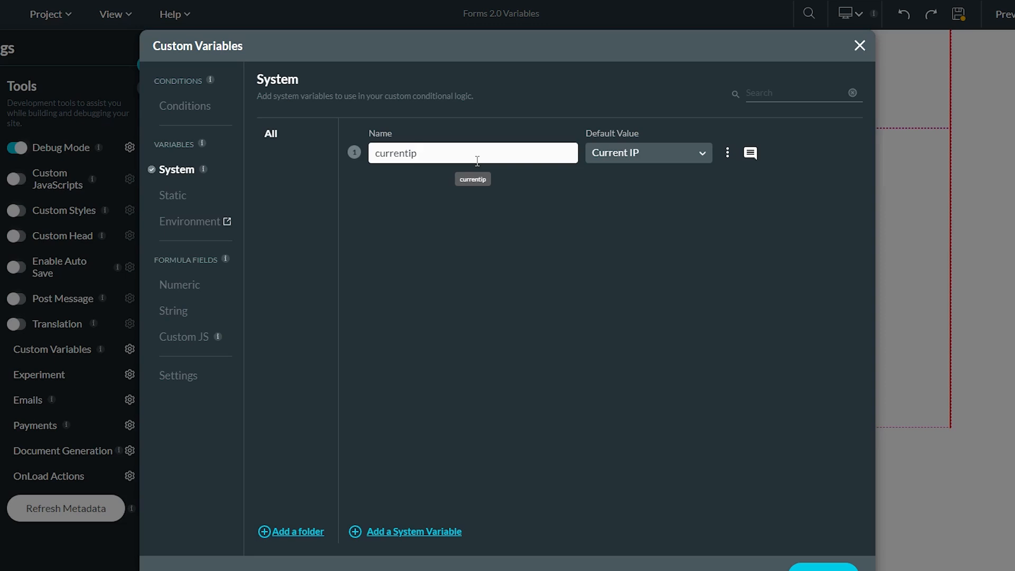
click(664, 152)
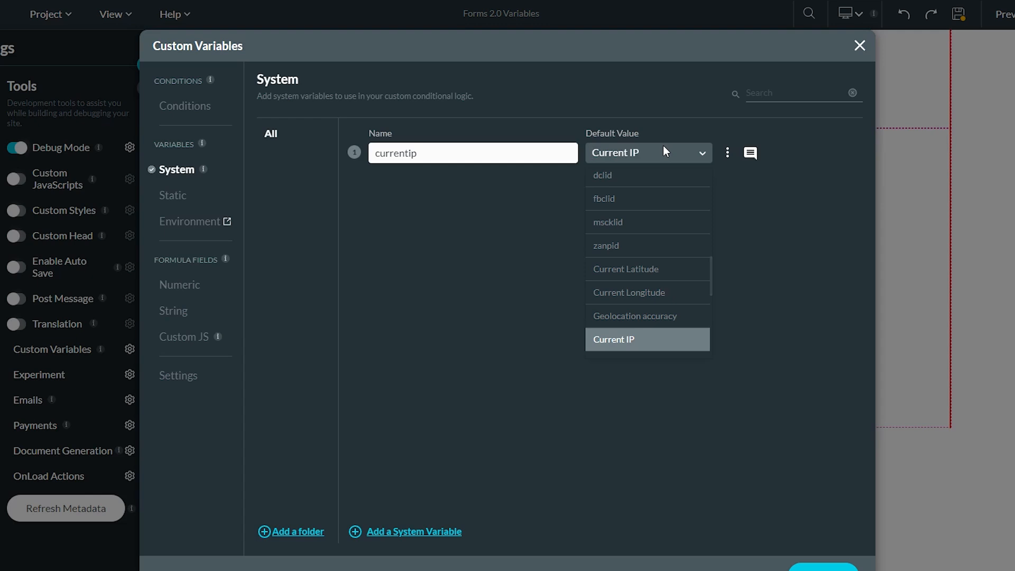
click(664, 151)
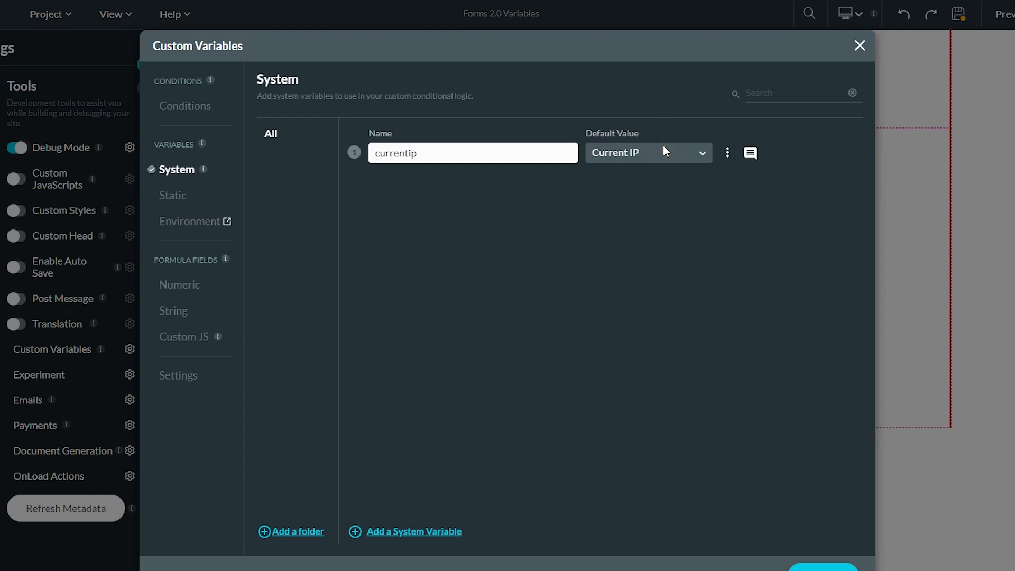
click(168, 197)
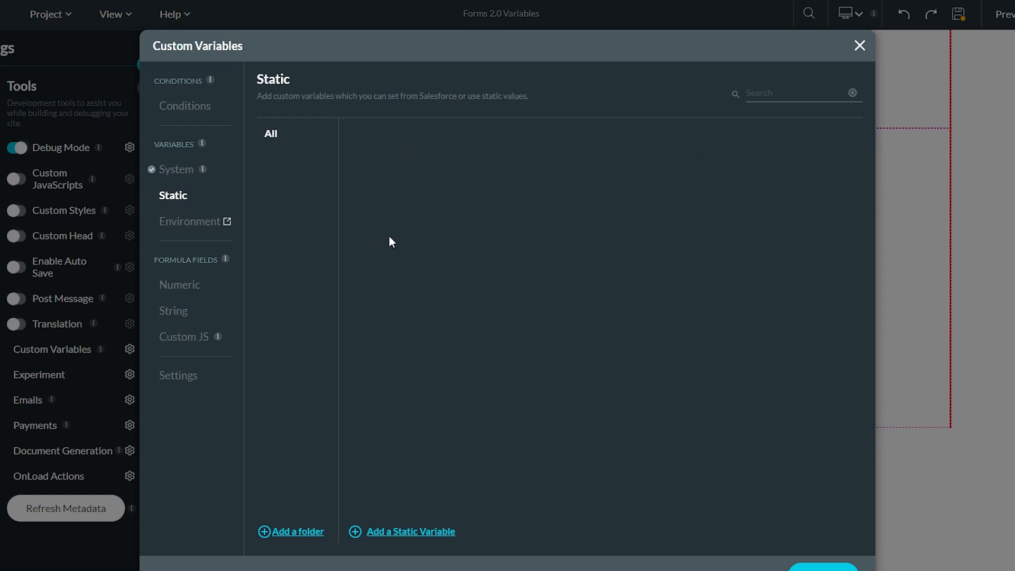
Add a new static variable and name it accountid.
click(425, 534)
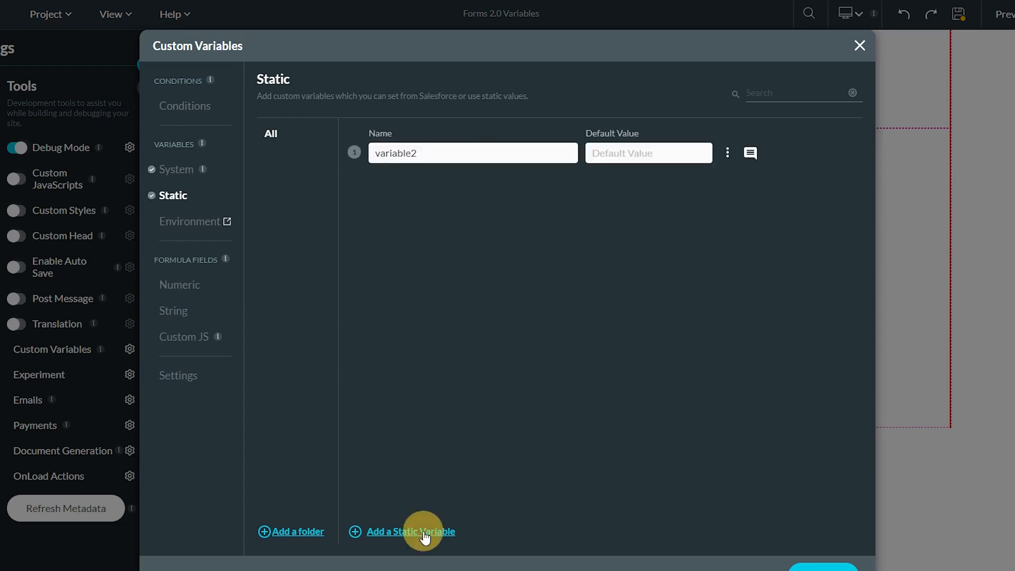
double_click(437, 153)
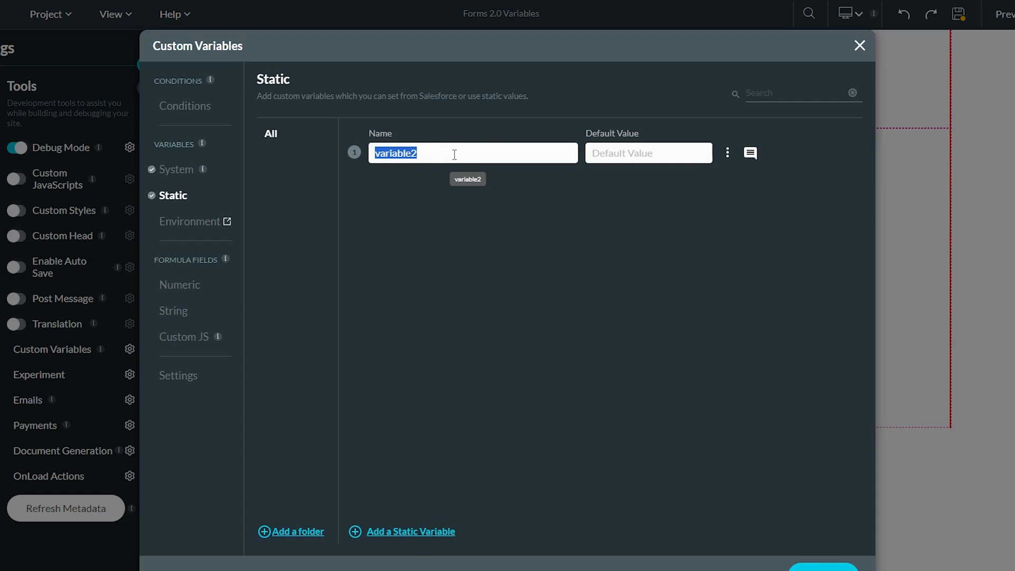
text(account)
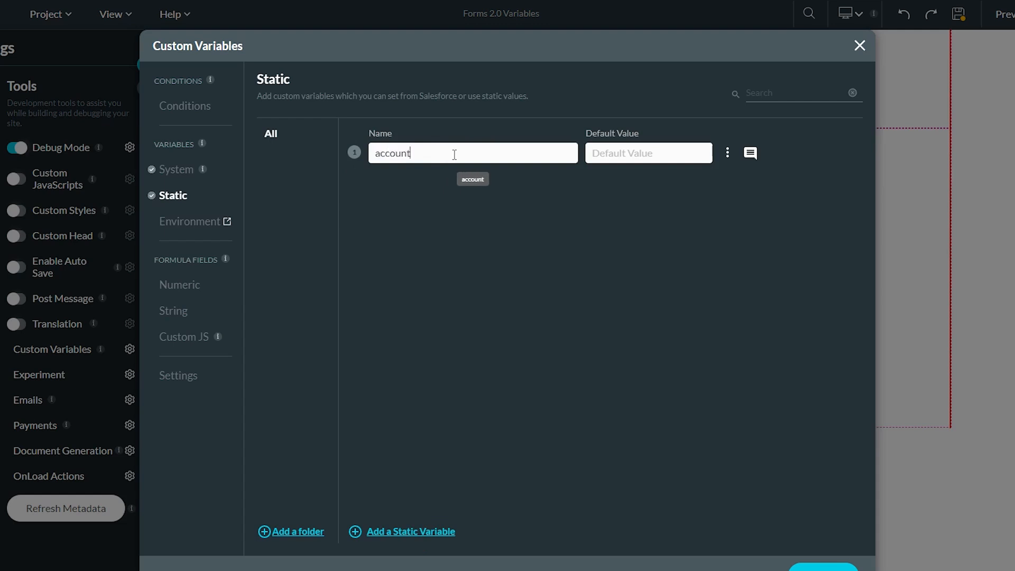
text(id)
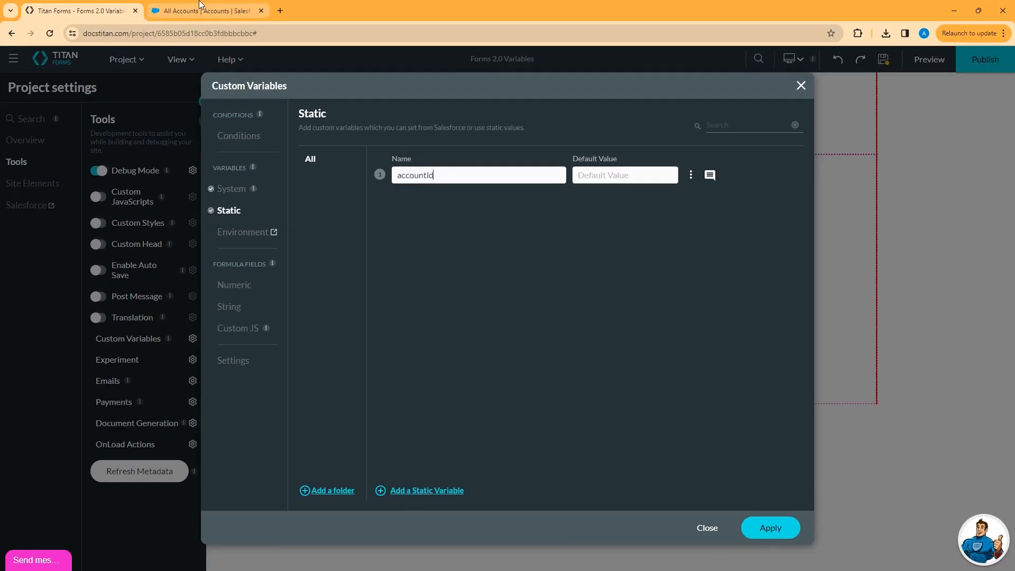
Copy the ABC Account record ID from Salesforce's address bar and return to Titan Forms.
click(201, 8)
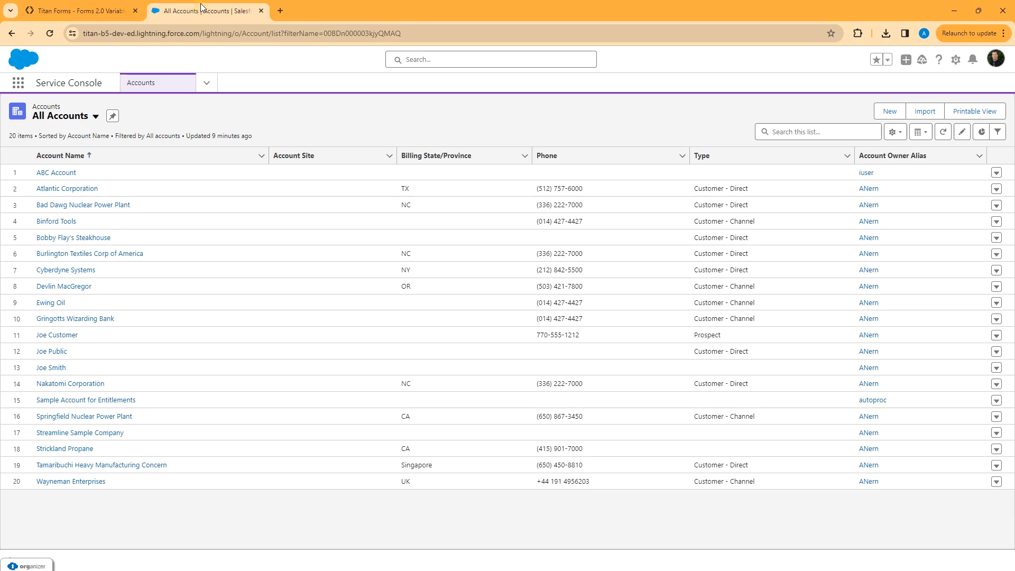
click(51, 174)
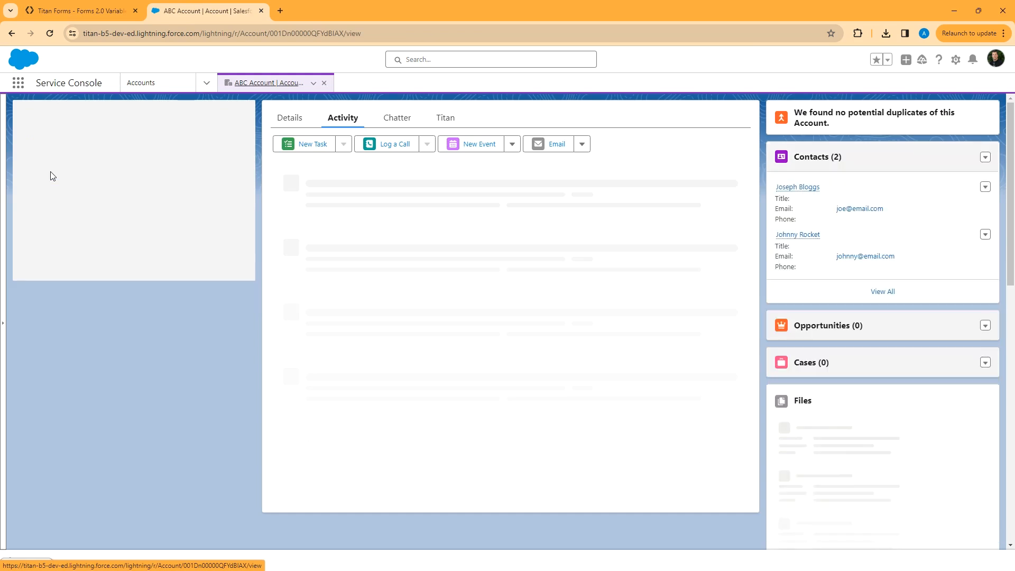
double_click(300, 30)
right_click(313, 30)
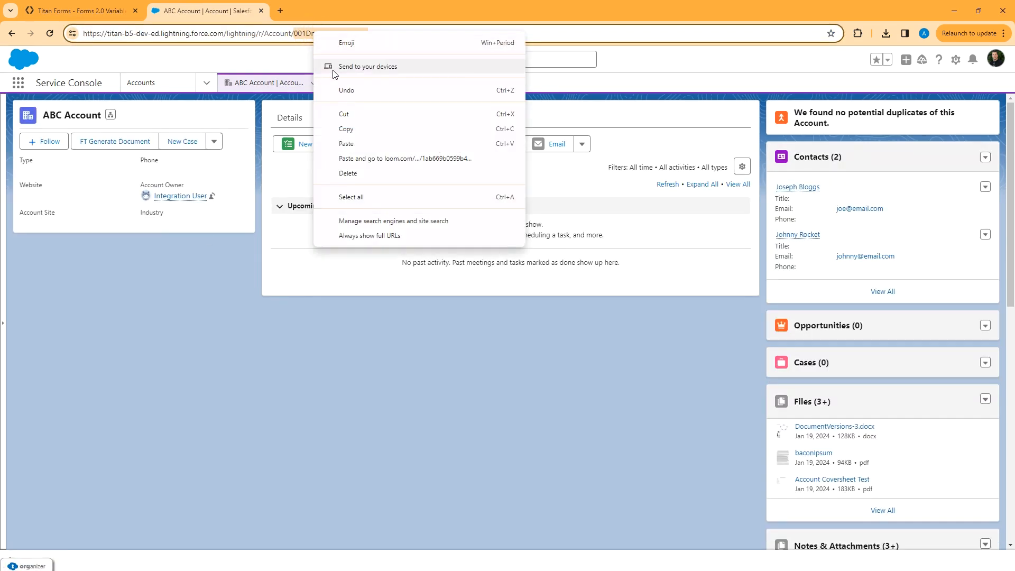
click(346, 131)
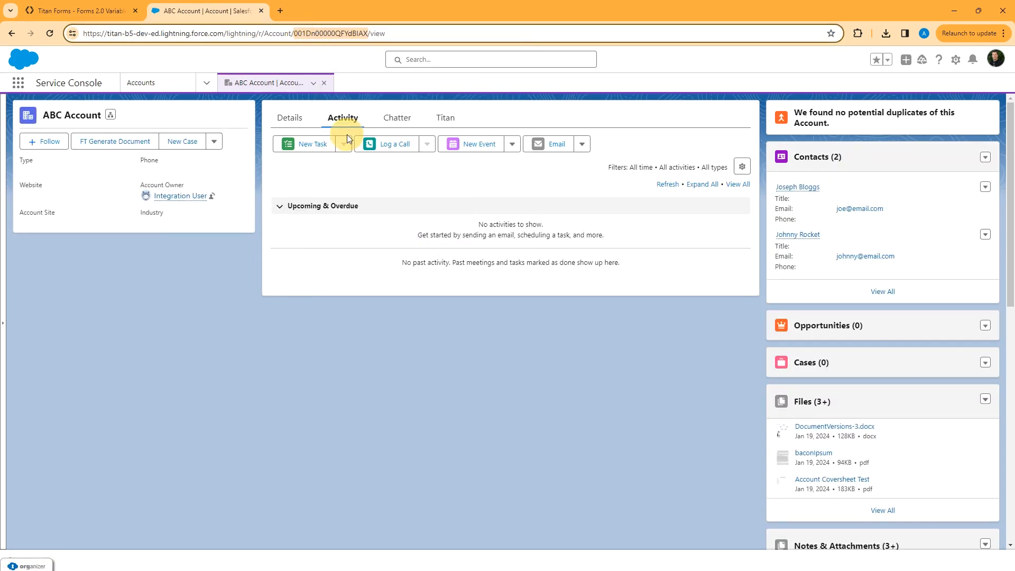
click(94, 9)
click(603, 153)
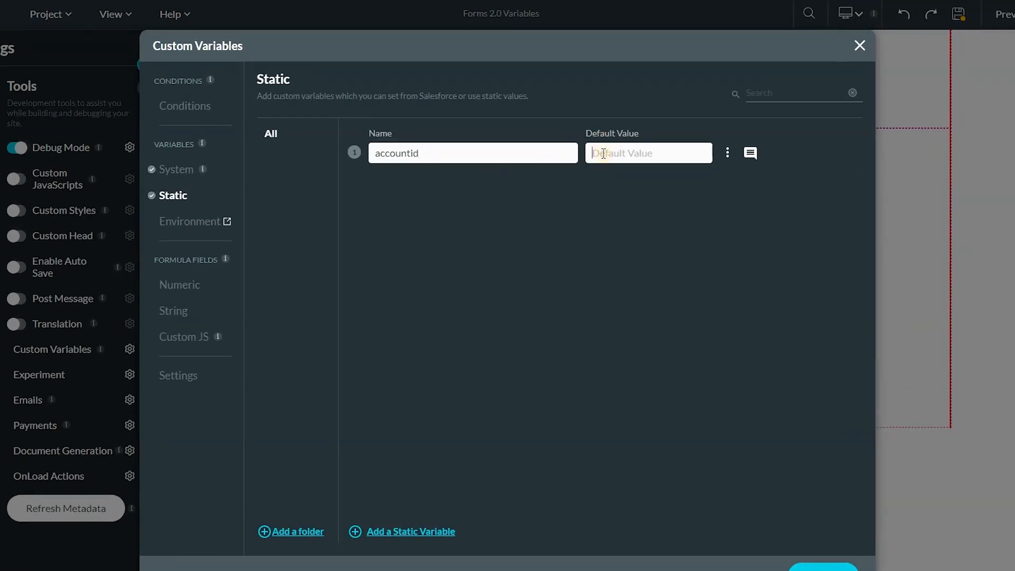
Paste the ABC Account record ID as accountid's default value.
key(ctrl+v)
Add an environment variable row named partnerid in the Environment Variables settings.
click(182, 222)
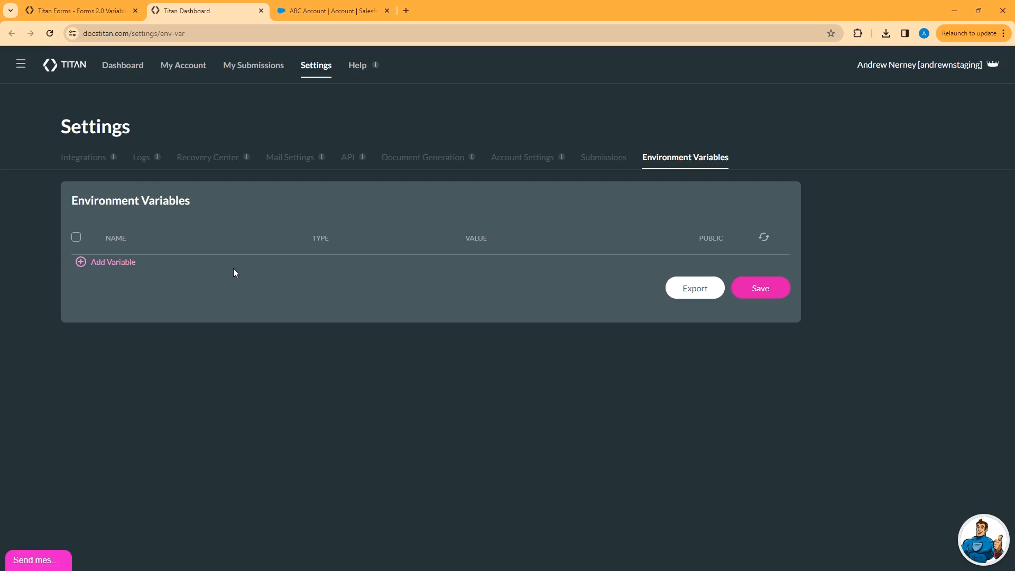
click(108, 263)
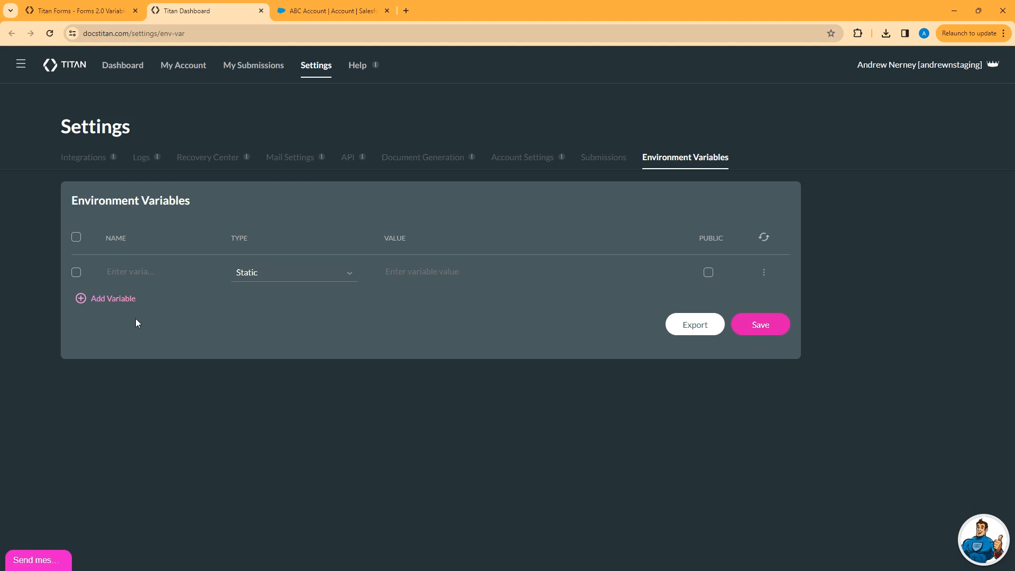
click(124, 270)
text(partnerid)
click(321, 1)
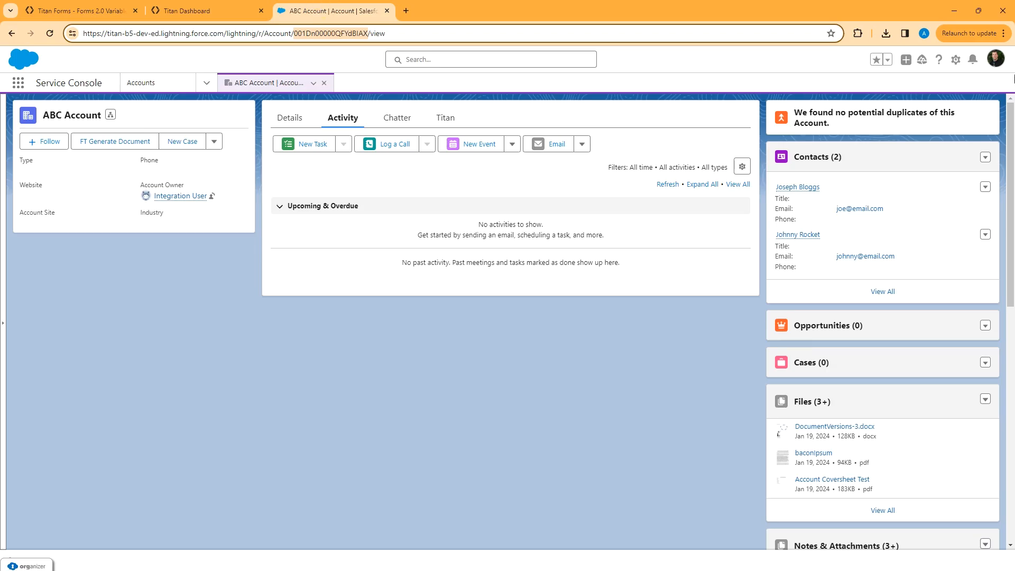
Open the Contact object in Salesforce Setup's Object Manager.
click(955, 59)
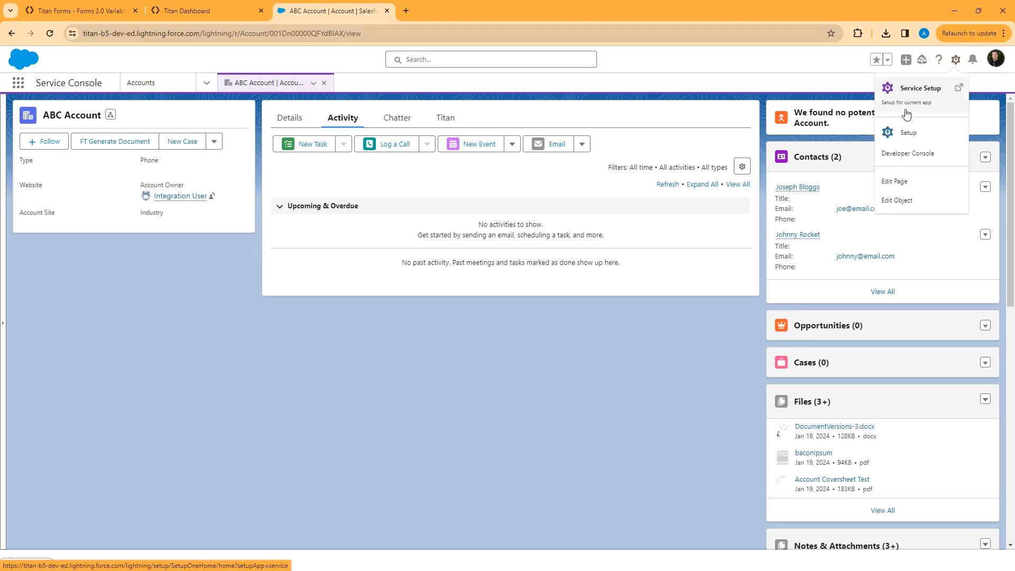
click(908, 133)
click(136, 83)
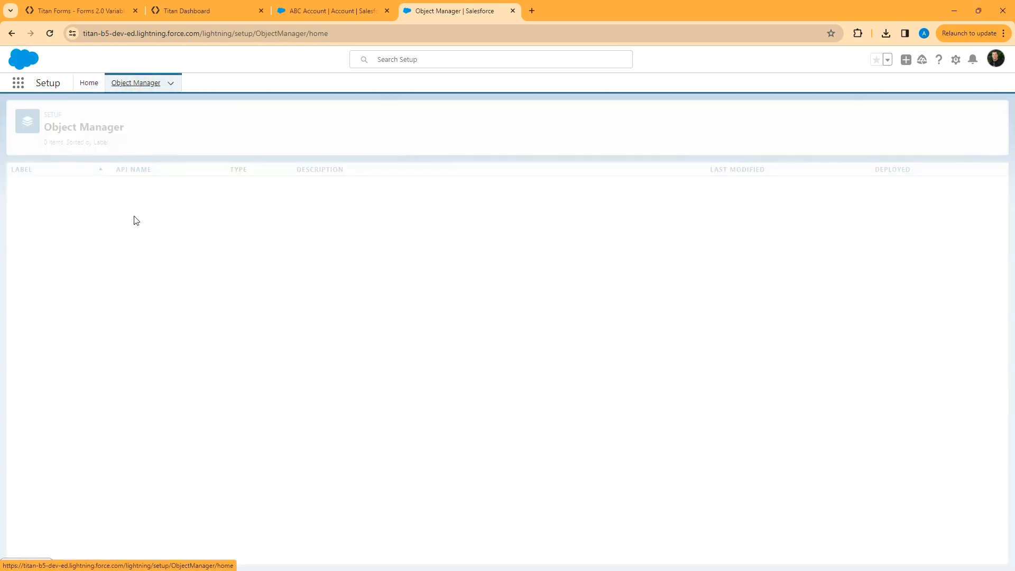
click(865, 118)
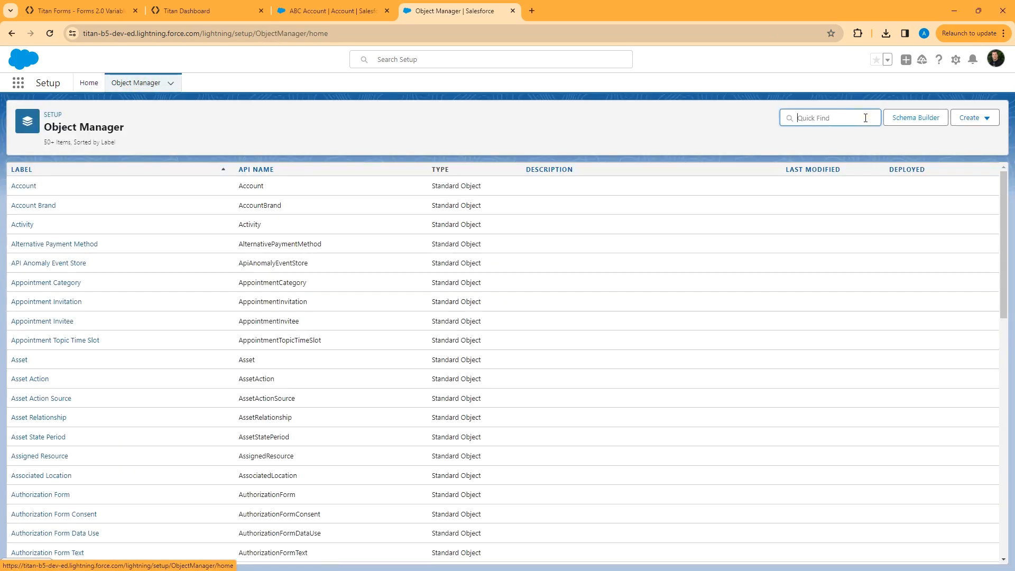
text(contact)
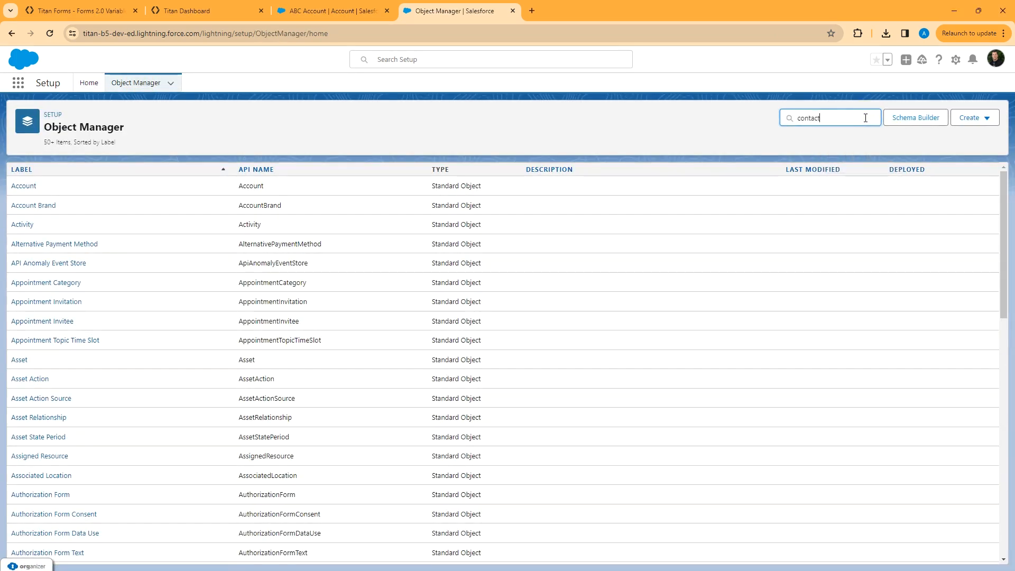
click(27, 187)
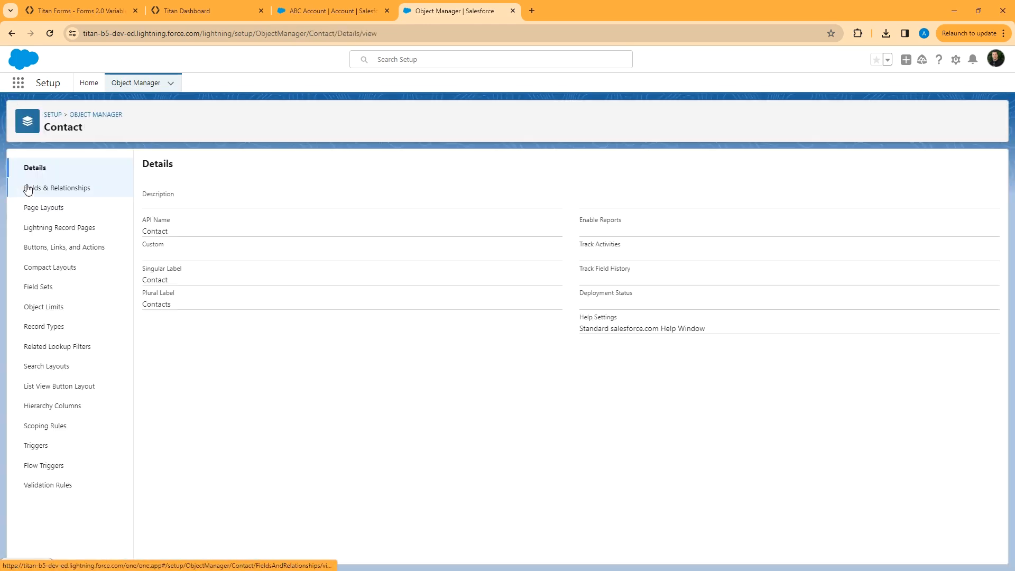
Copy the Partner record type ID and paste it into partnerid's value field.
click(28, 328)
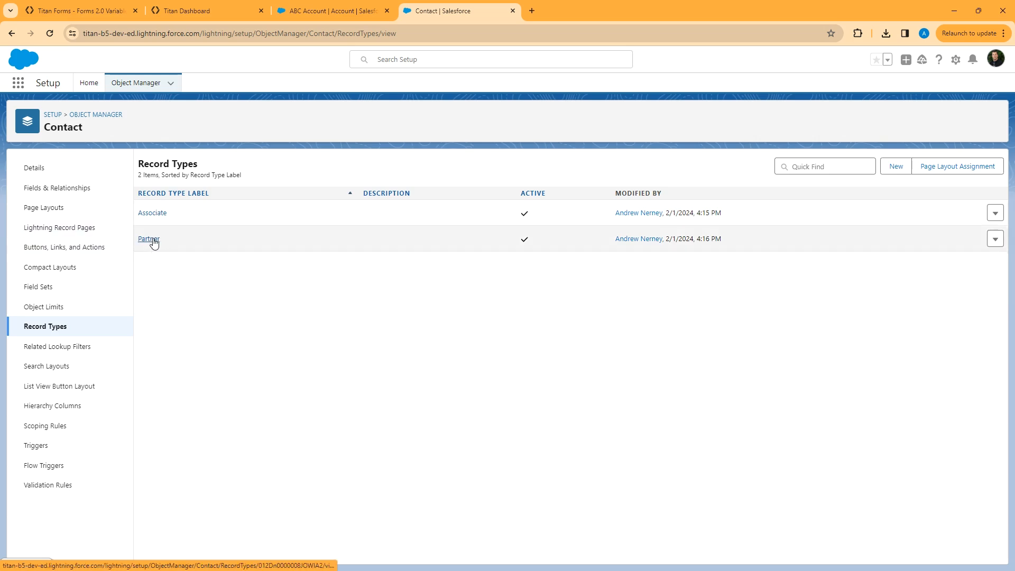
click(152, 241)
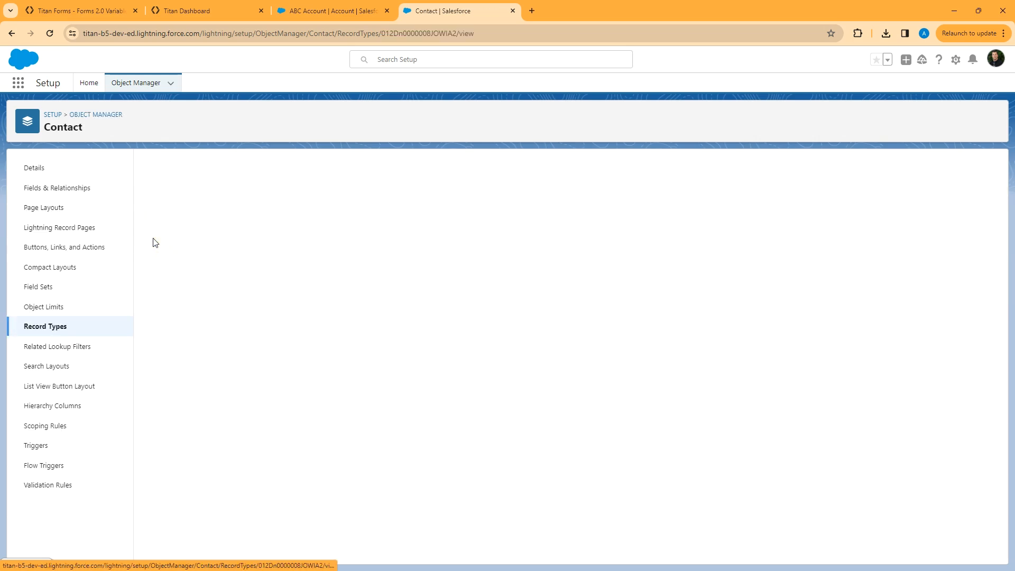
double_click(418, 34)
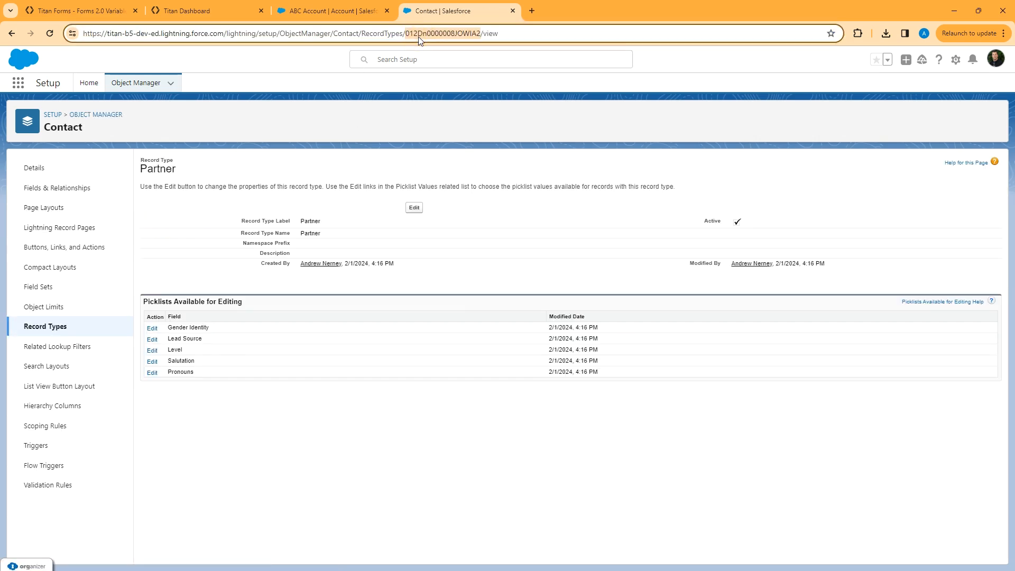
click(236, 8)
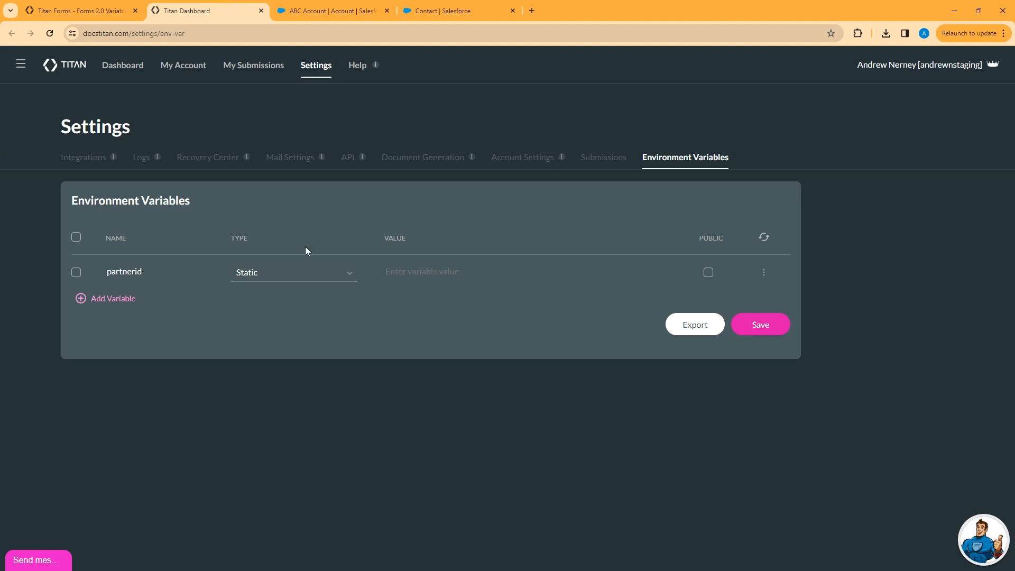
click(449, 279)
key(ctrl+v)
Make partnerid public and save the environment variable changes.
click(709, 273)
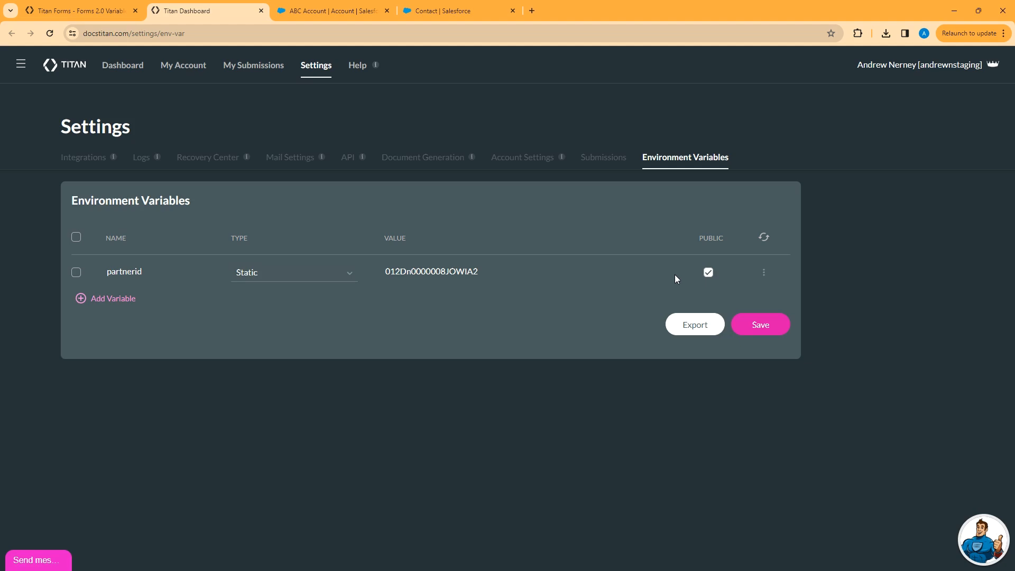
click(763, 320)
click(591, 371)
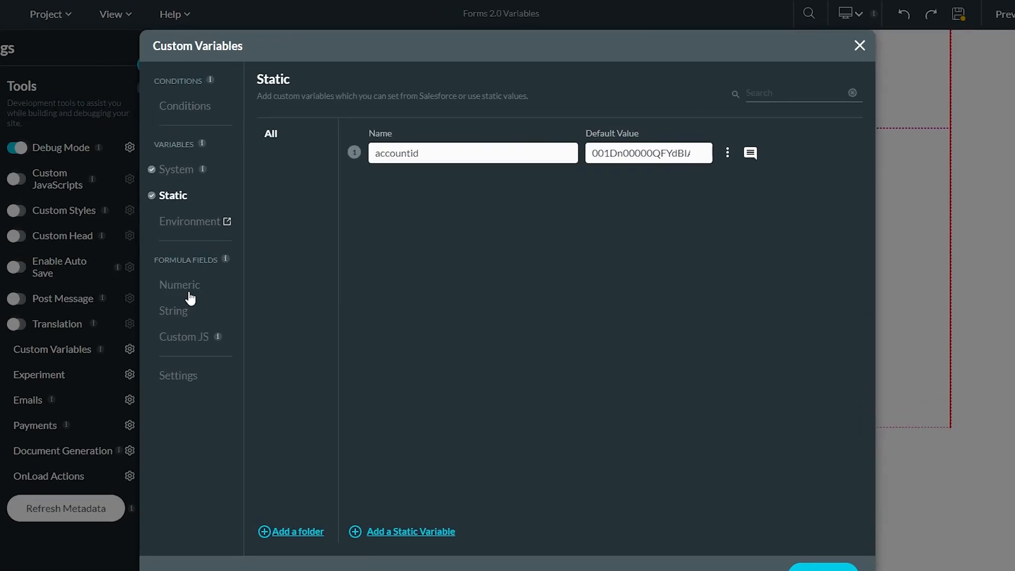
click(184, 293)
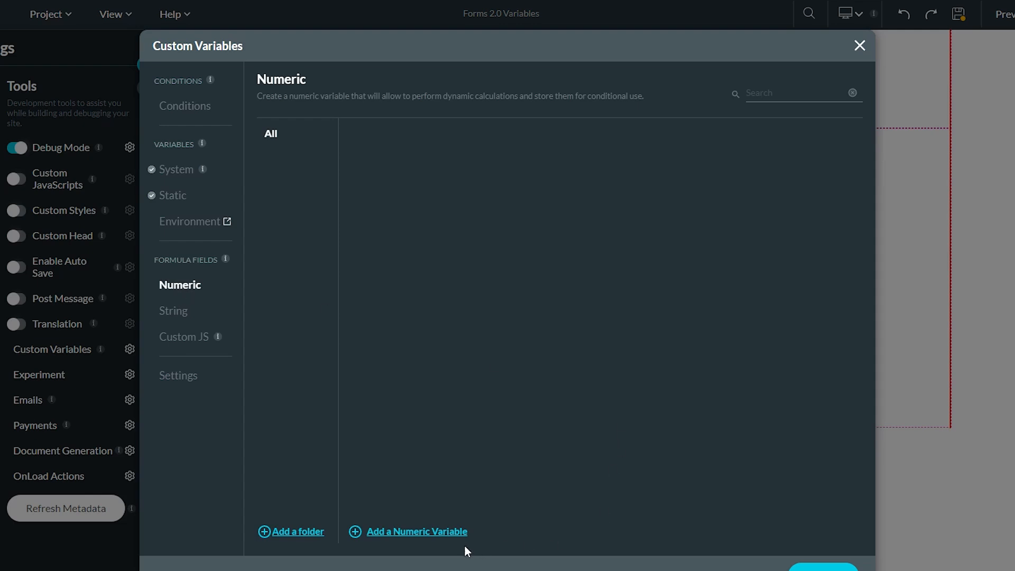
Add a numeric variable named totalfamilymembers.
click(416, 531)
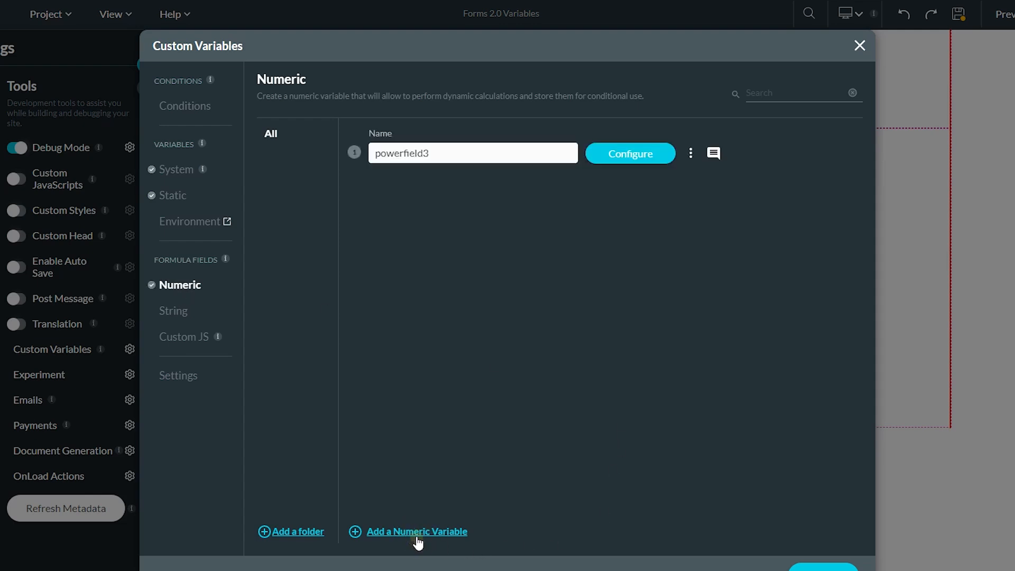
double_click(441, 153)
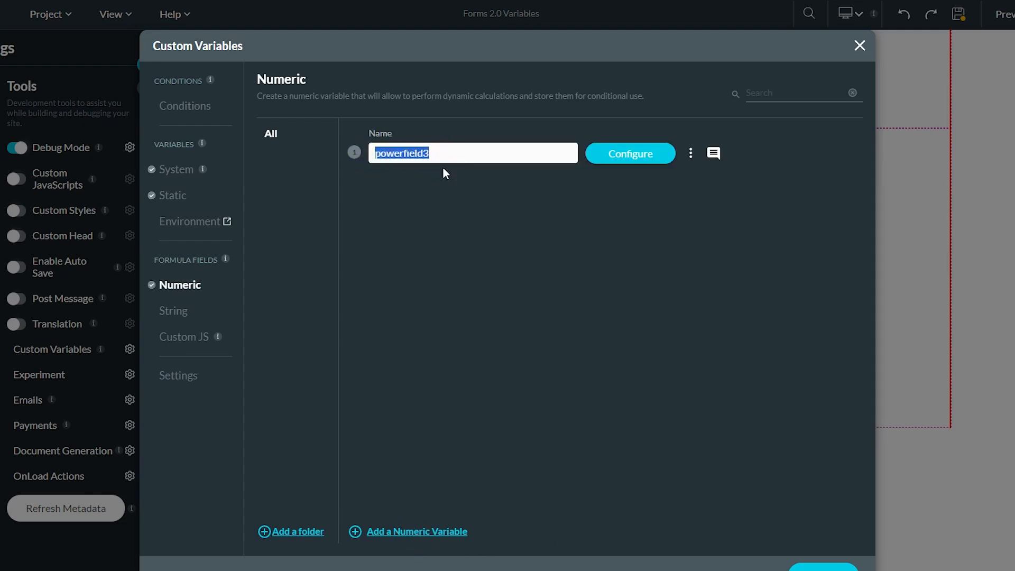
text(totalfamilymembers)
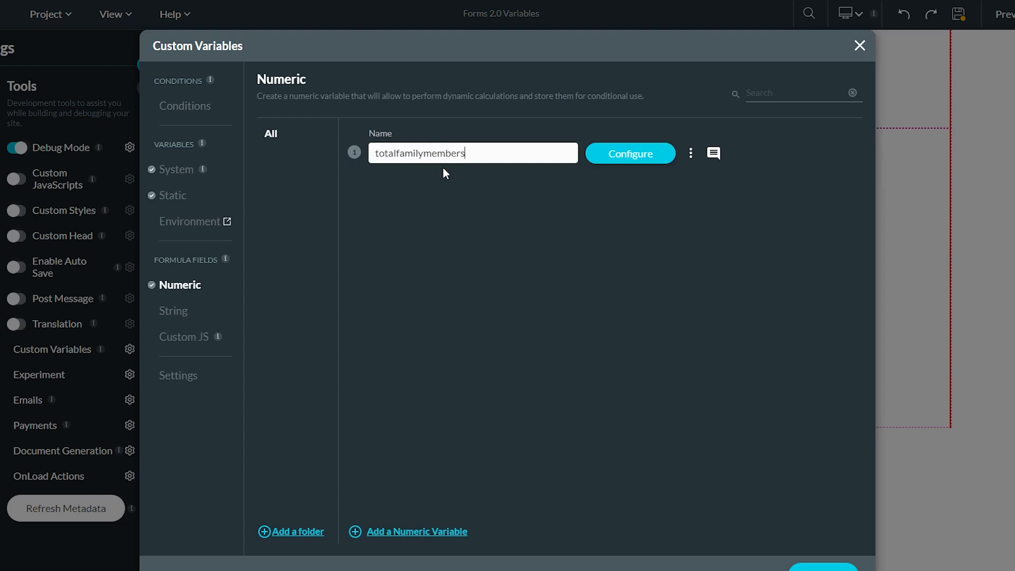
click(631, 154)
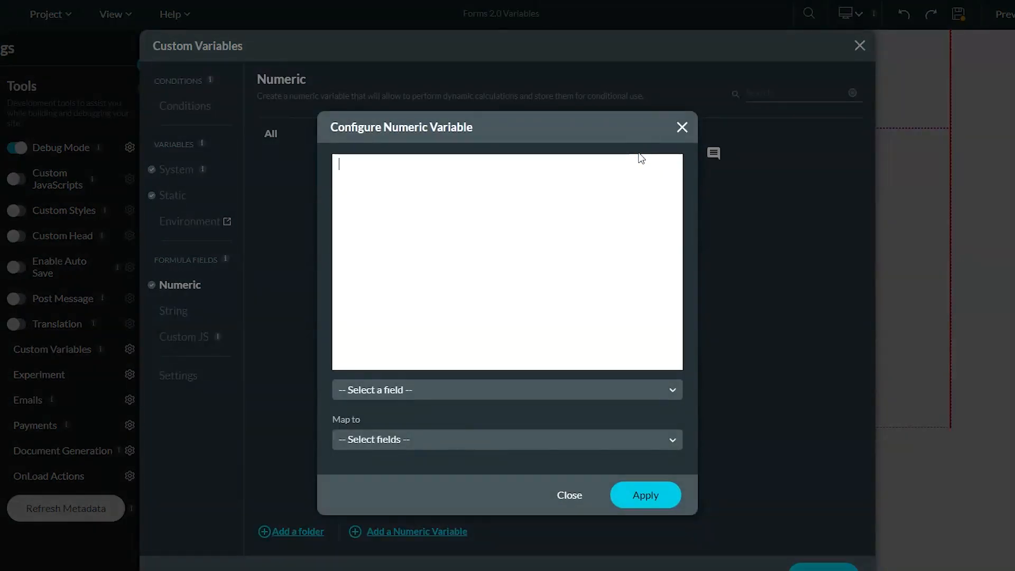
Start its formula with the How many children? field followed by a plus sign.
click(574, 390)
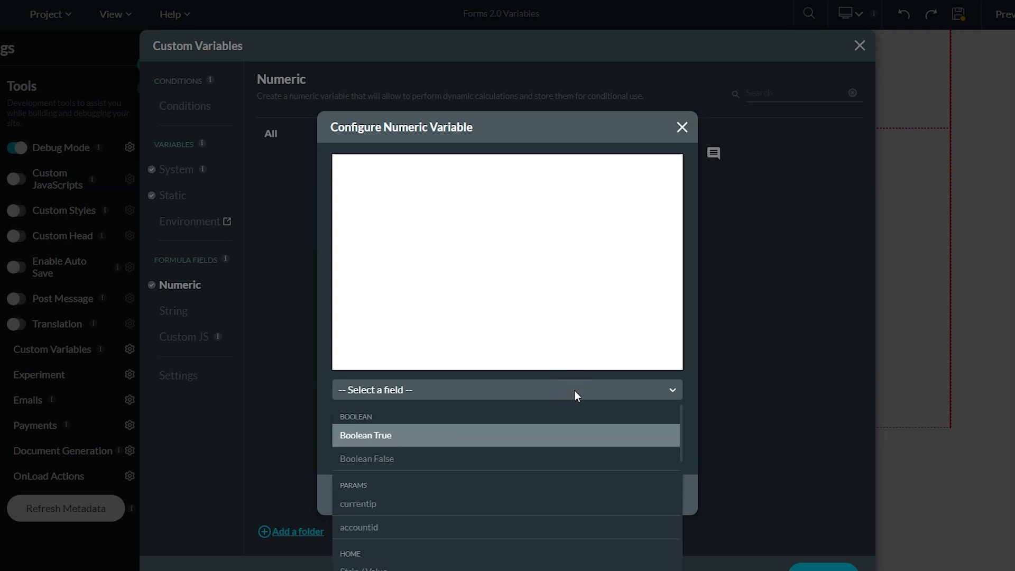
scroll(592, 493, down, 1)
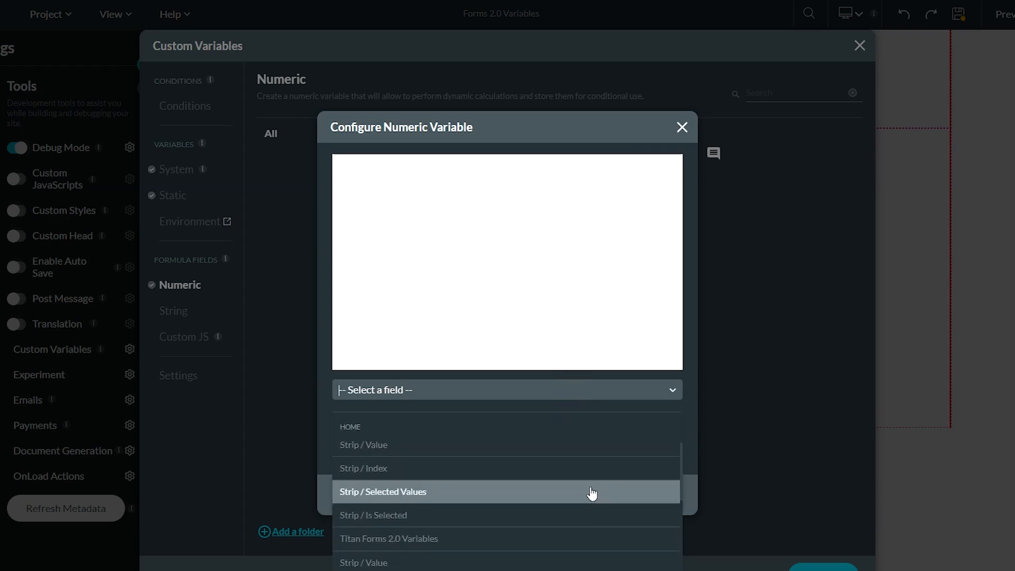
scroll(592, 494, down, 2)
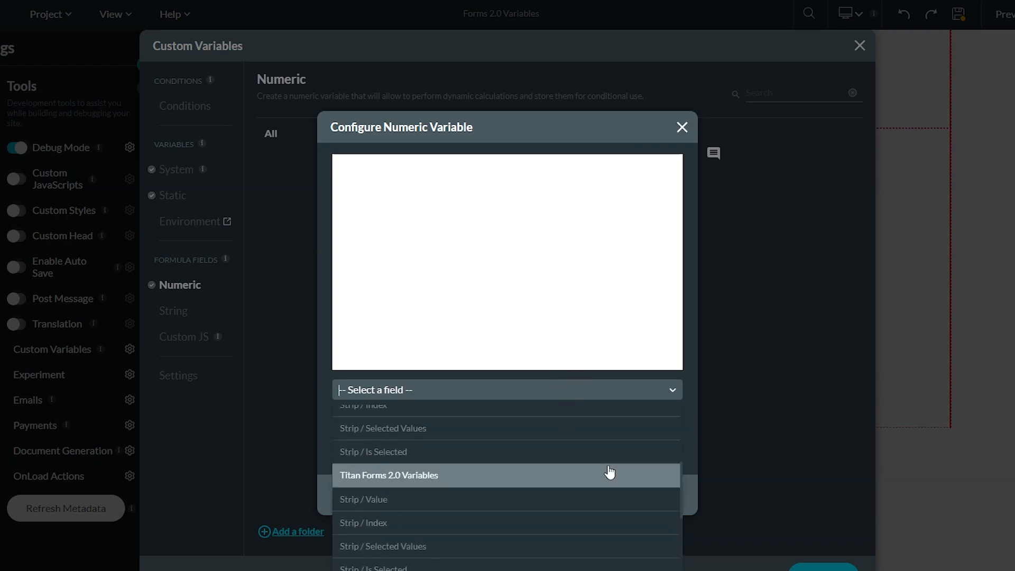
text(num)
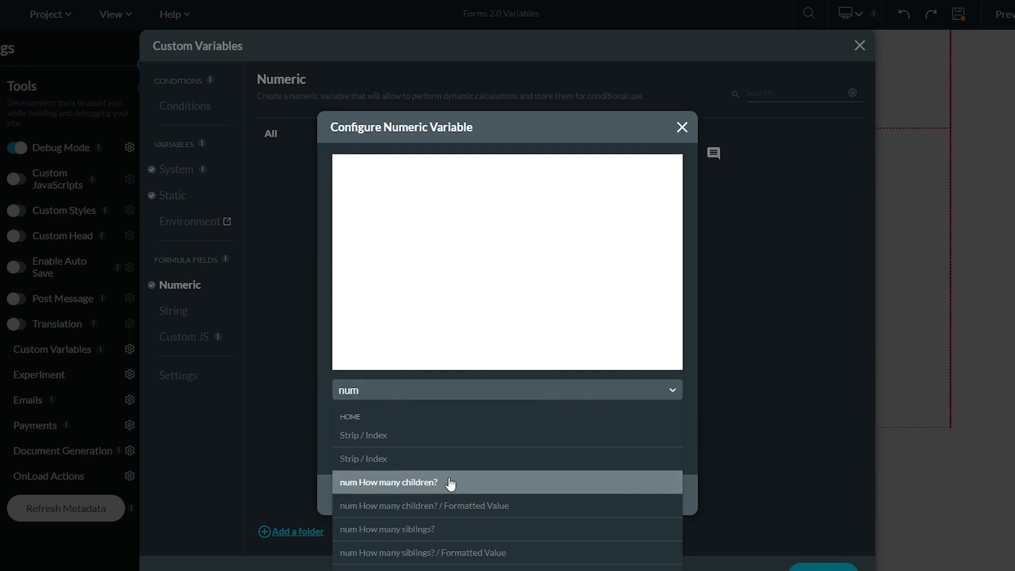
click(396, 482)
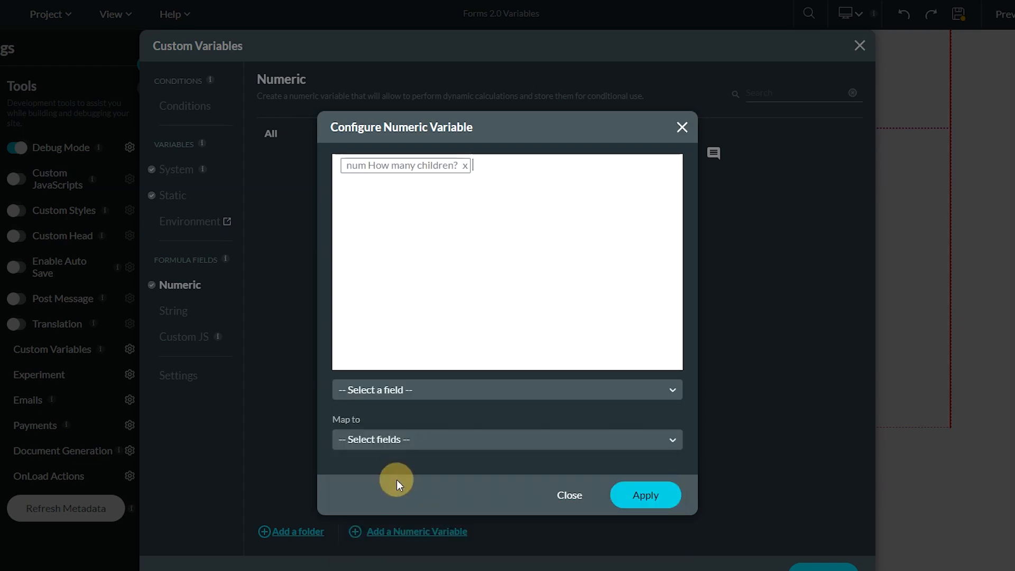
text(+)
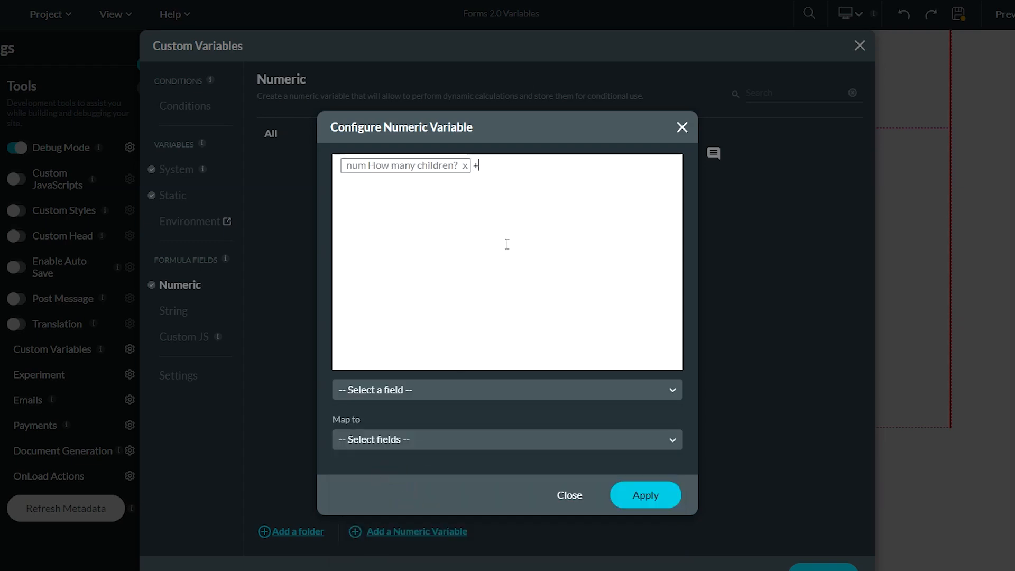
Add the How many siblings? field to the formula and apply it.
click(418, 435)
text(num)
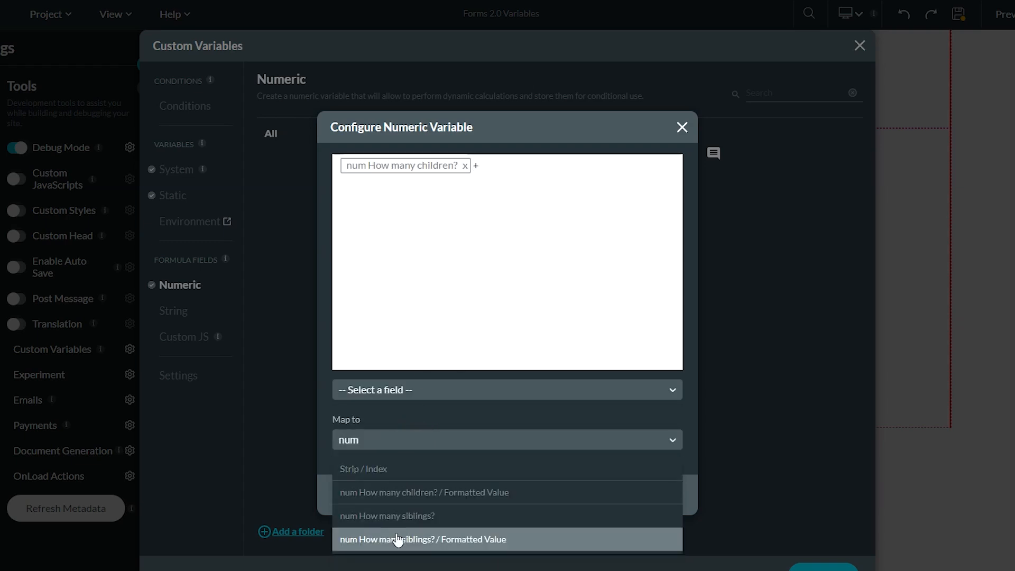
click(401, 516)
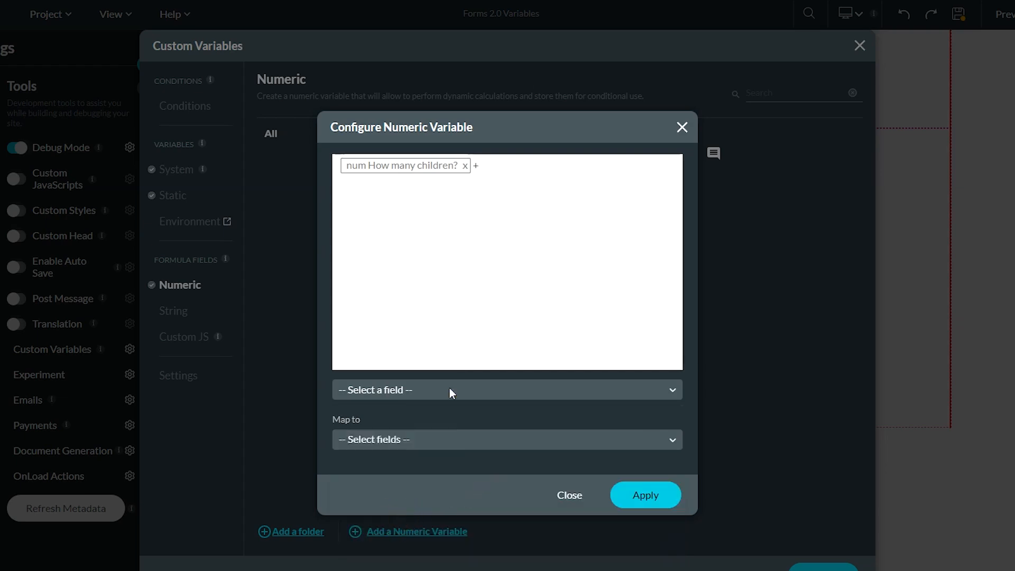
click(450, 389)
text(num)
click(420, 528)
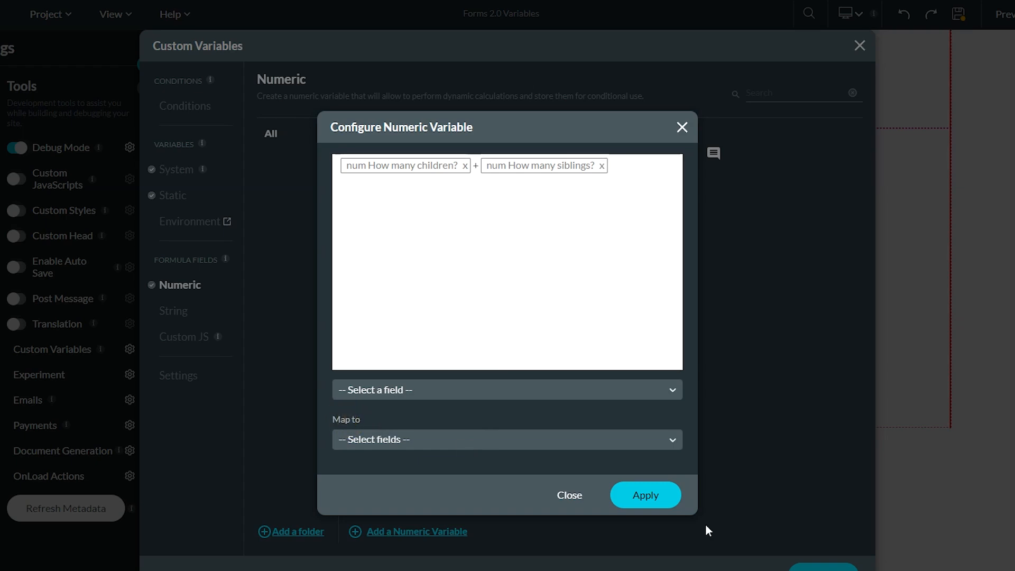
click(644, 492)
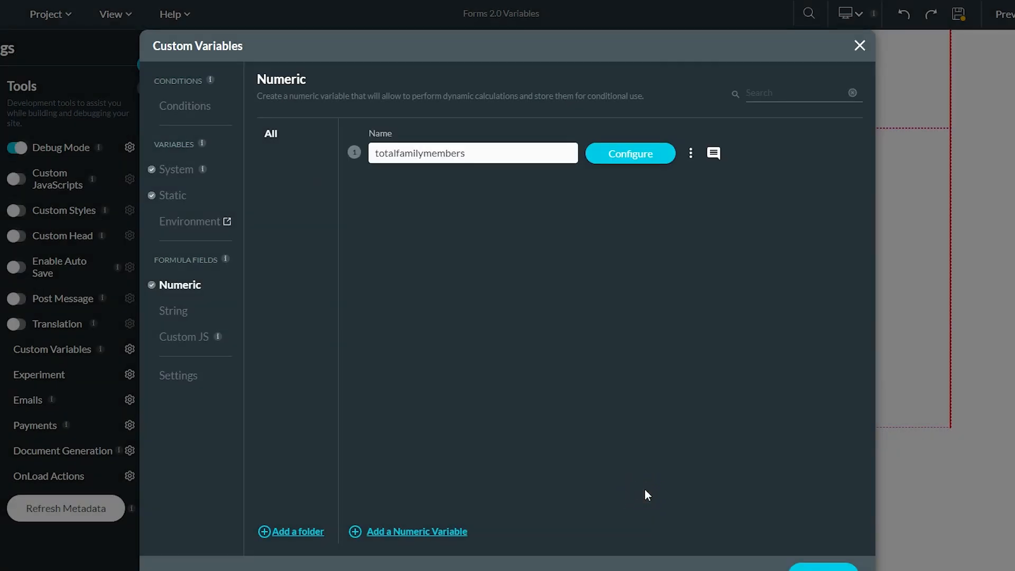
click(182, 316)
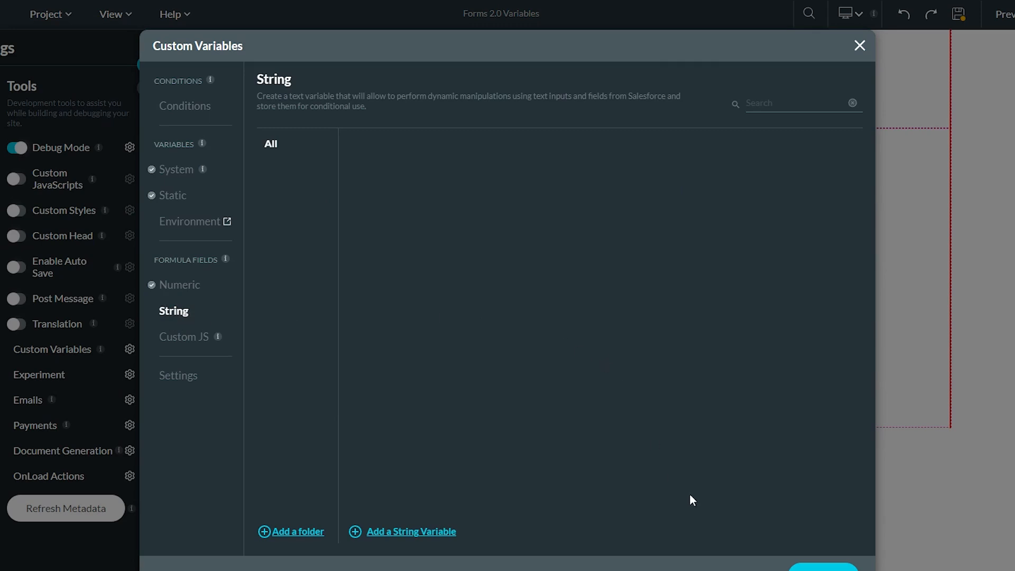
Add a new string variable and replace its default name.
click(414, 532)
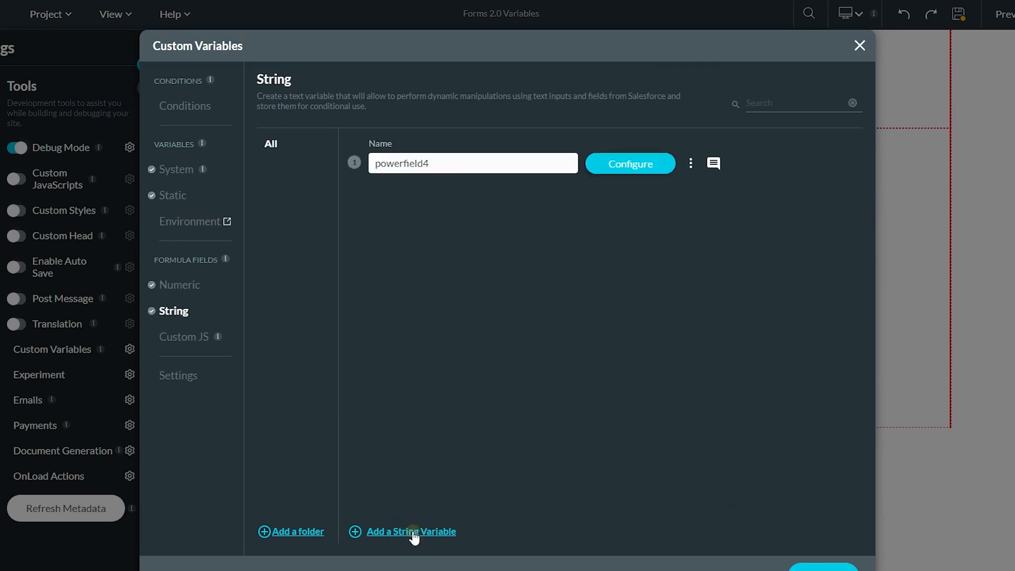
drag(453, 163, 354, 167)
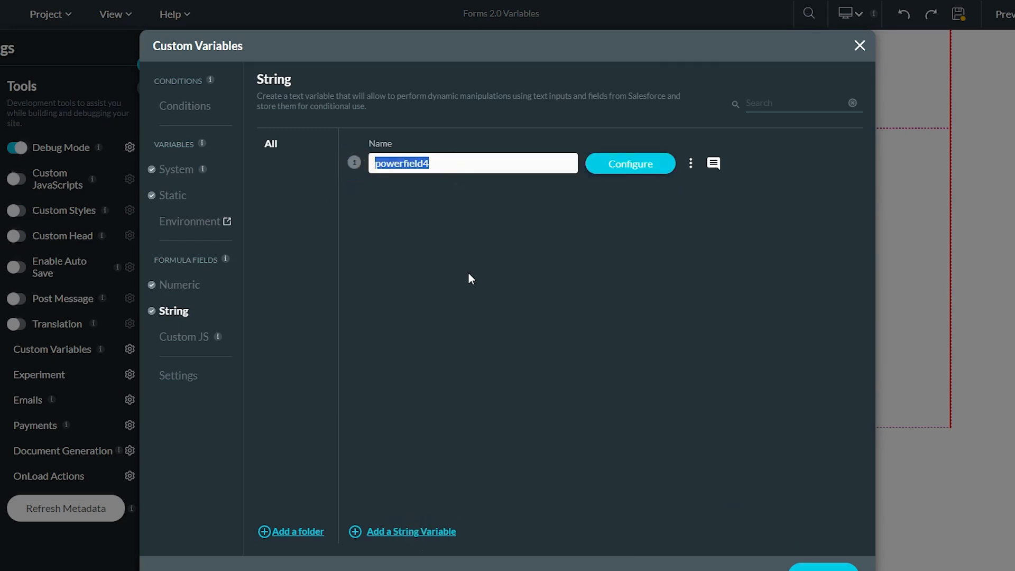
text(S_Master)
Build the string formula from the First Name and Last Name fields and apply it.
click(630, 163)
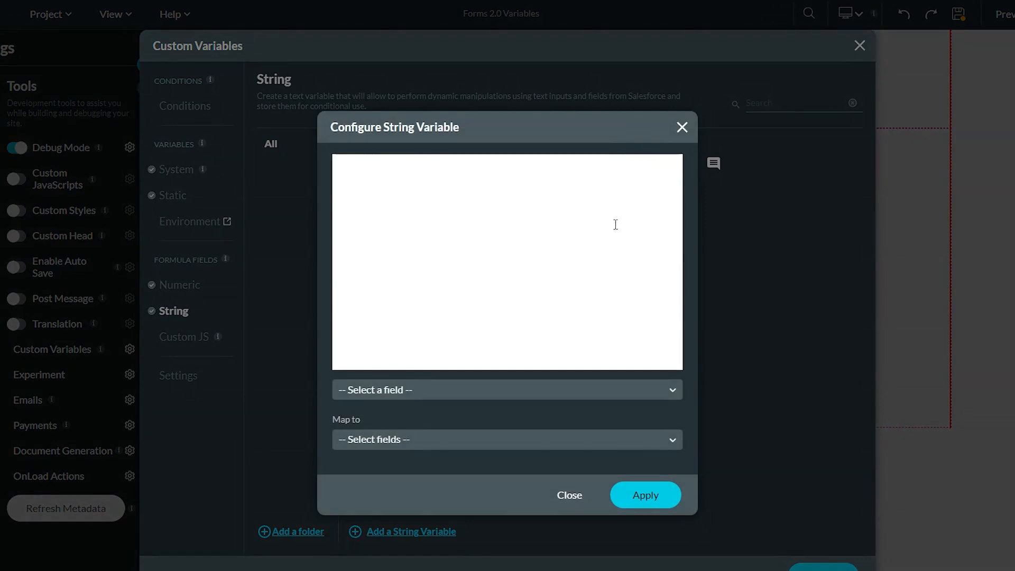
click(576, 290)
click(575, 399)
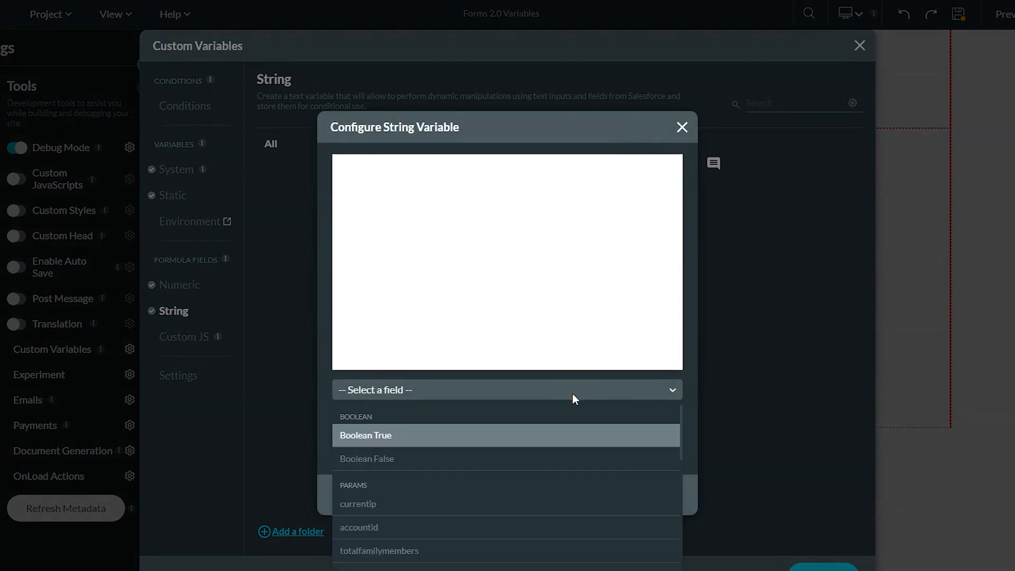
text(first)
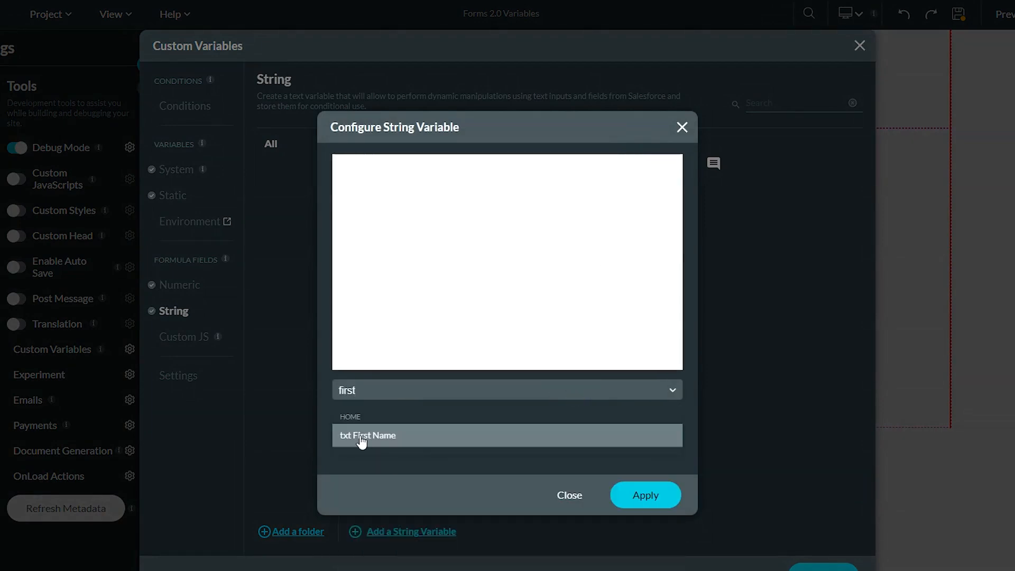
click(366, 439)
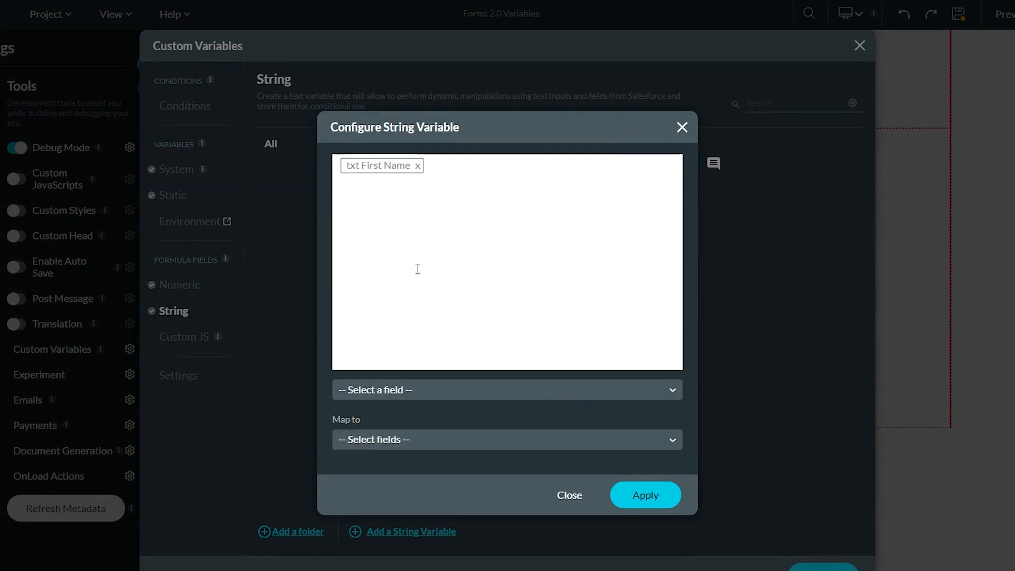
click(465, 389)
text(la)
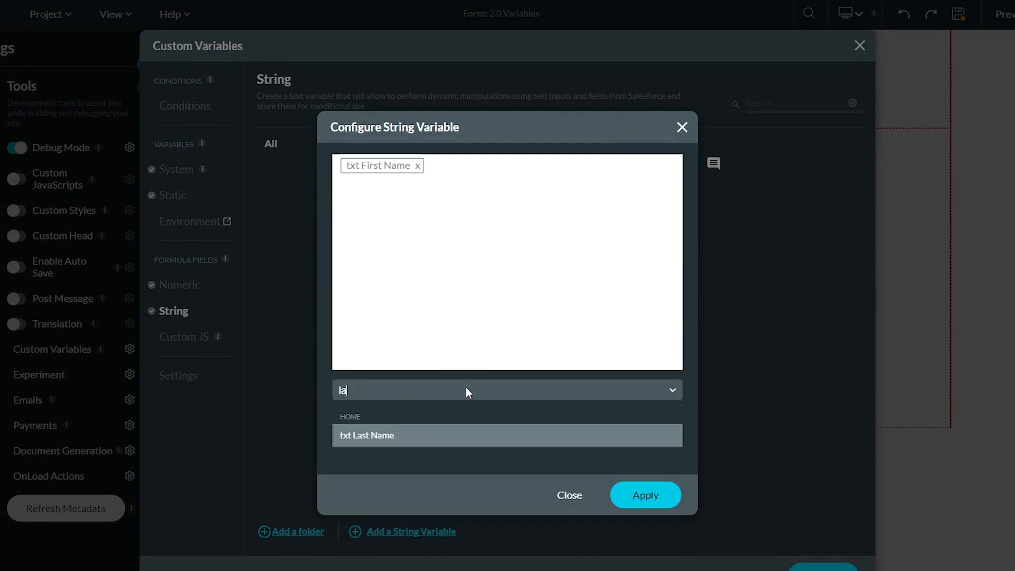
click(395, 437)
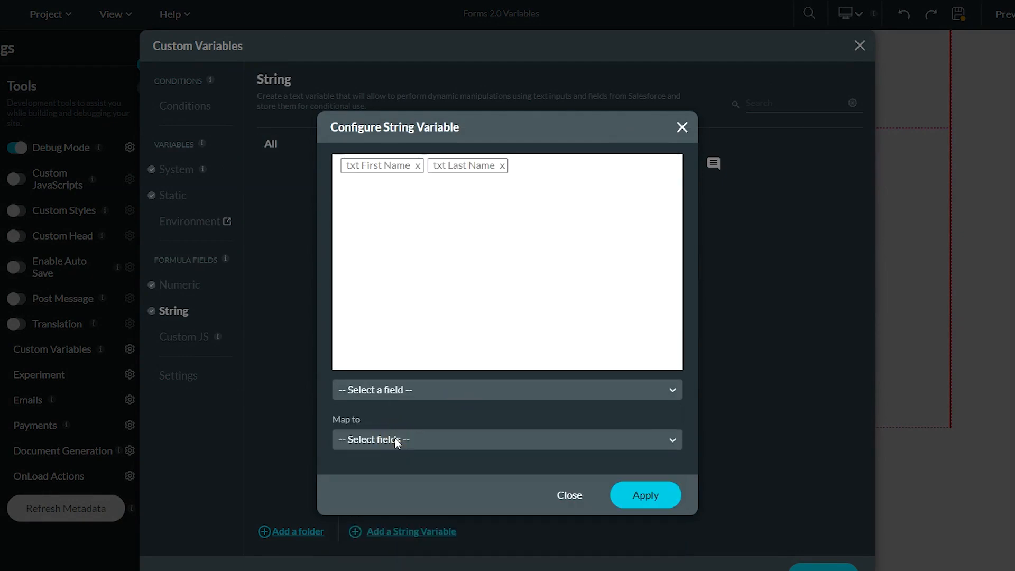
click(649, 500)
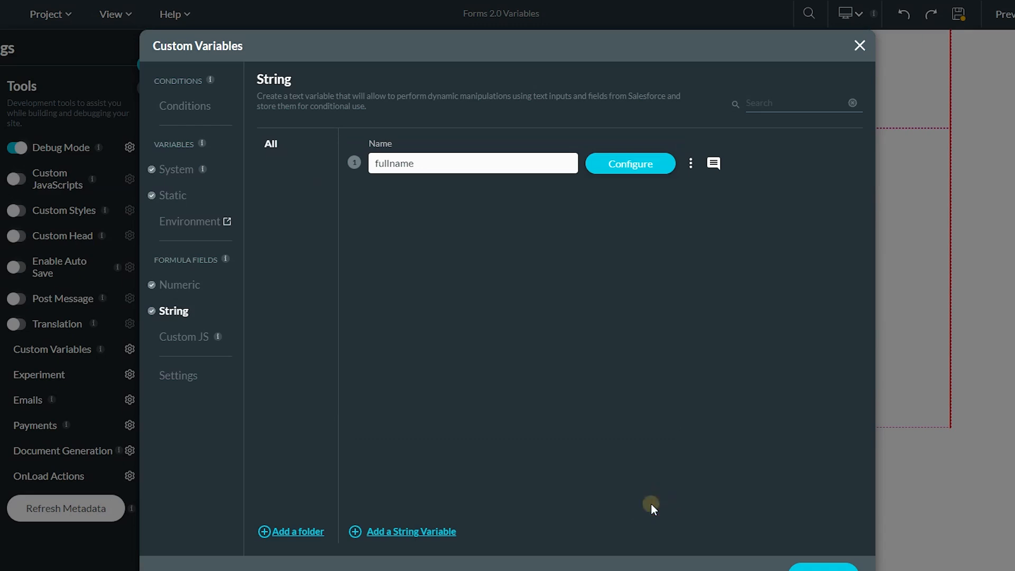
click(186, 338)
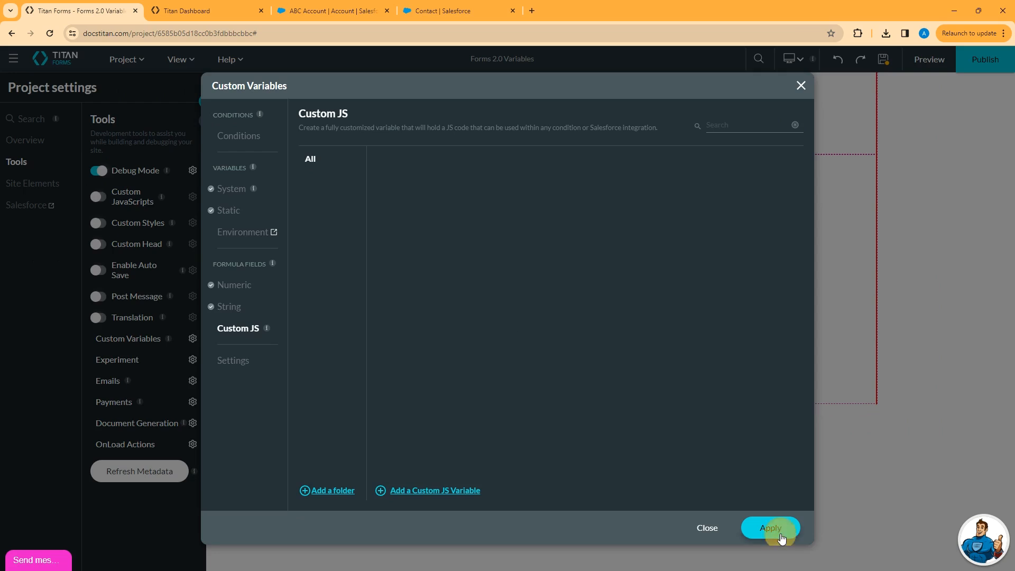
Apply the custom variables, save the project, and show the Salesforce push integrations in Project settings.
click(819, 569)
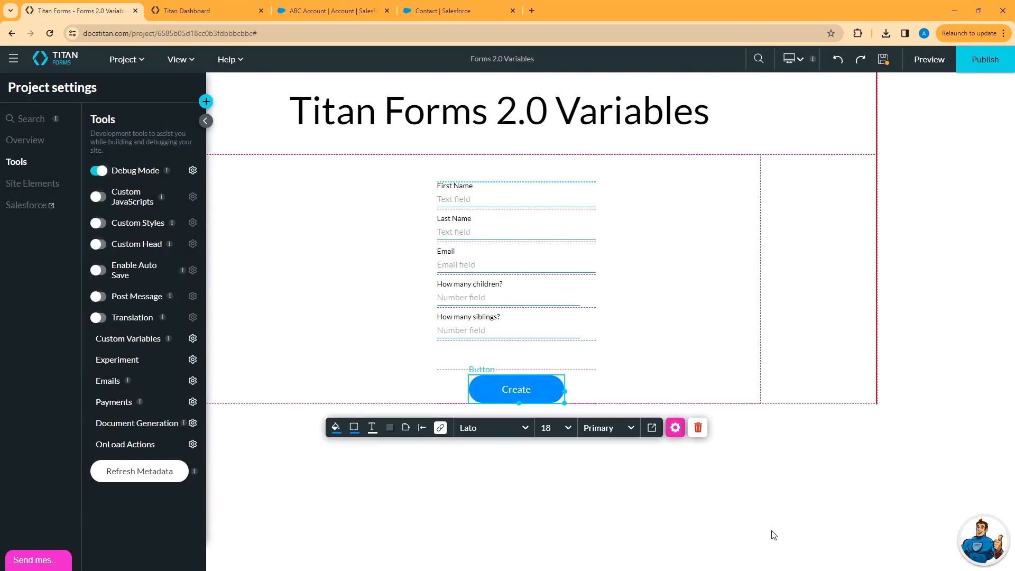
click(884, 59)
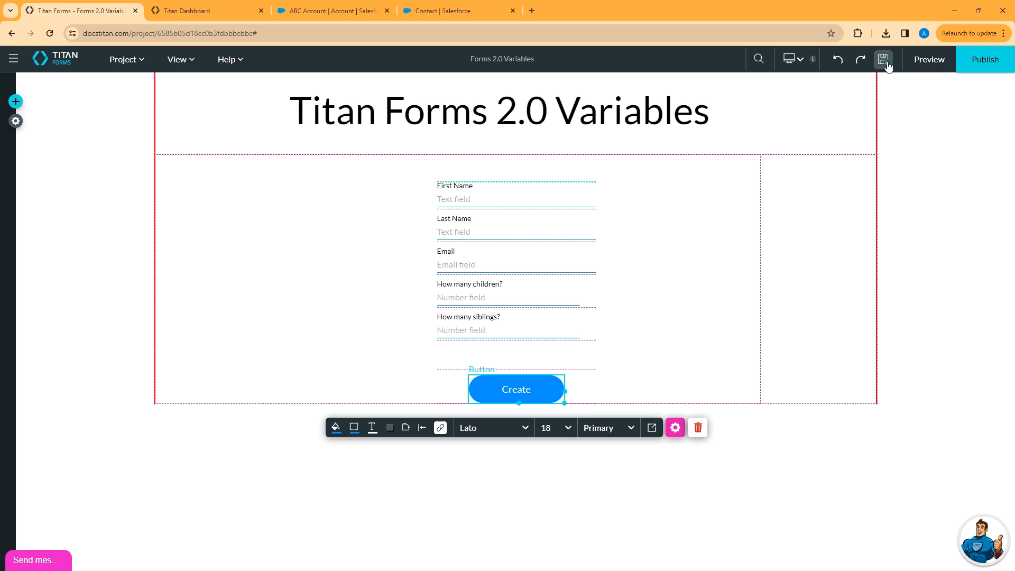
click(15, 121)
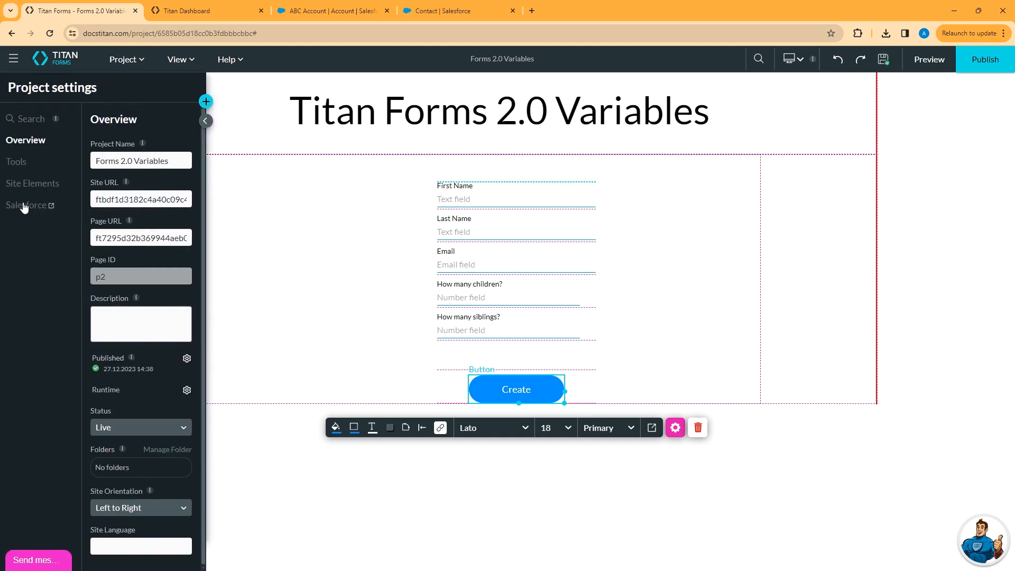
click(24, 206)
click(269, 269)
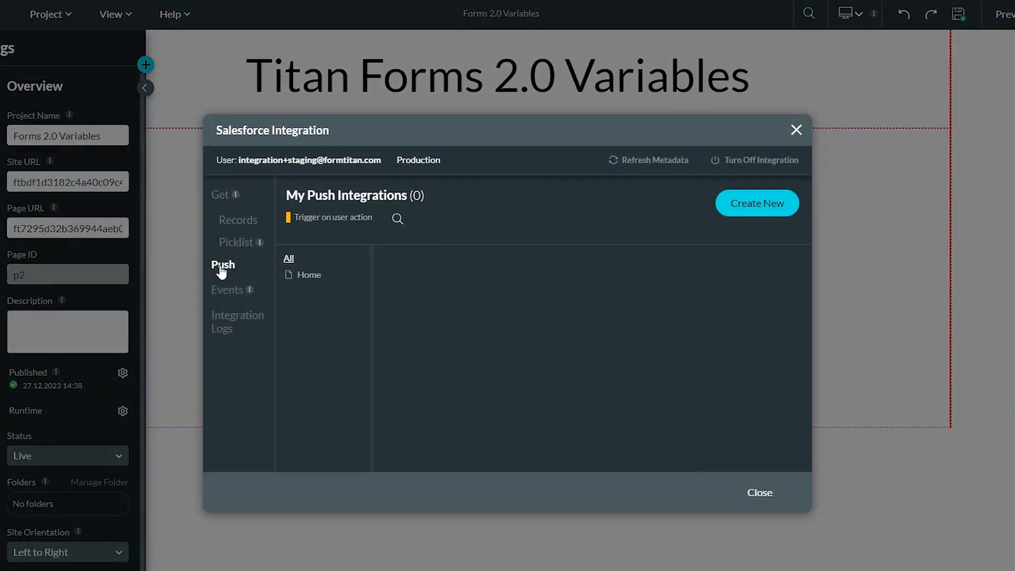
Create a push integration targeting the Salesforce Contact object with the Create action, and begin its field mapping.
click(777, 204)
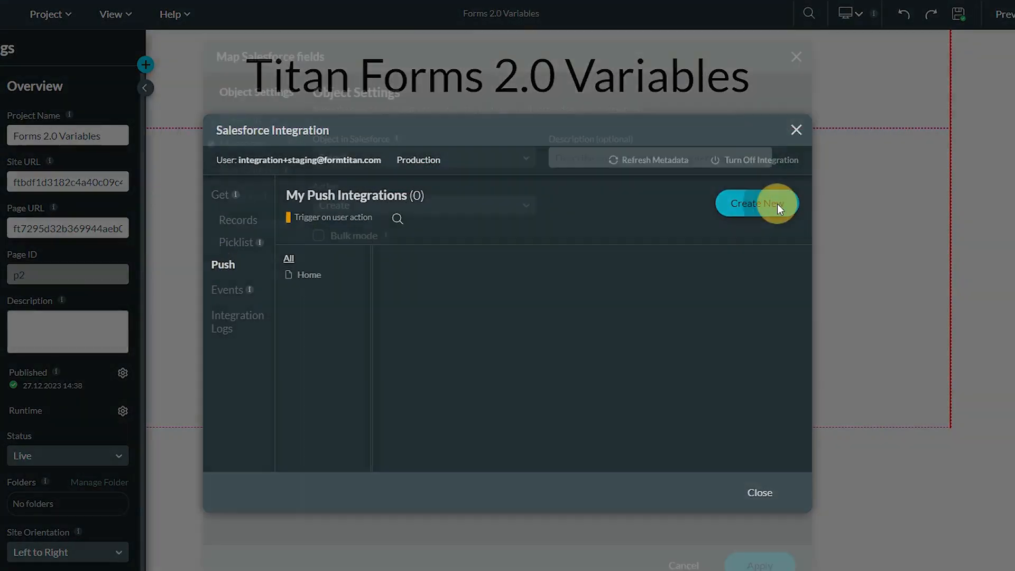
click(373, 157)
text(contact)
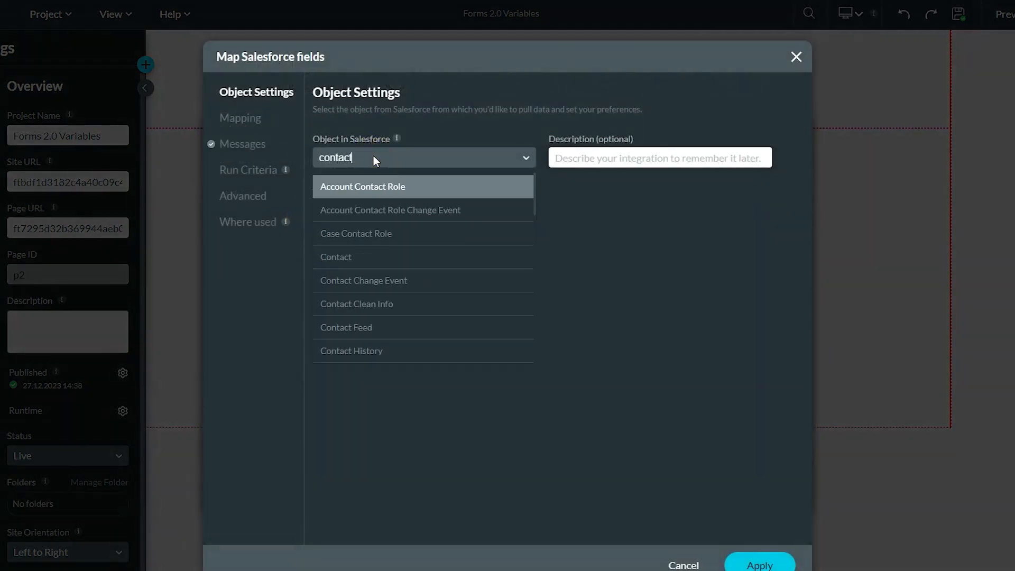
click(346, 248)
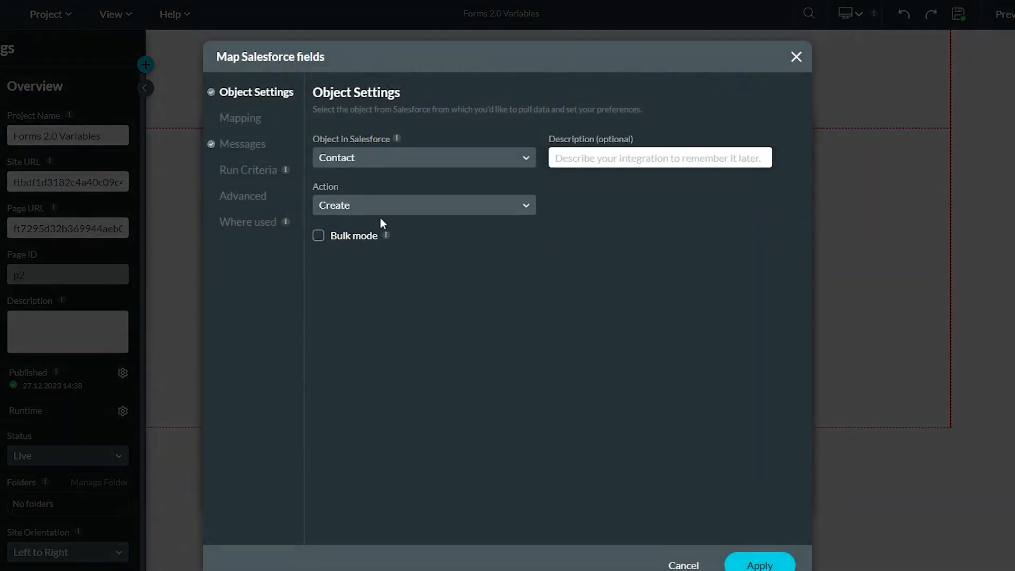
click(246, 122)
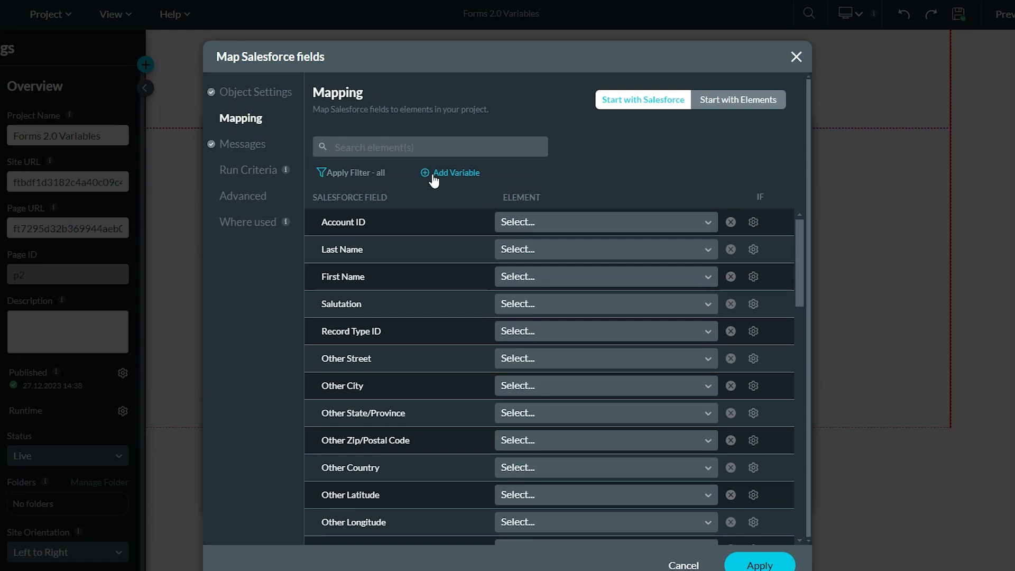
click(525, 248)
Map the Contact's Last Name and First Name fields to the form's txt Last Name element.
text(last)
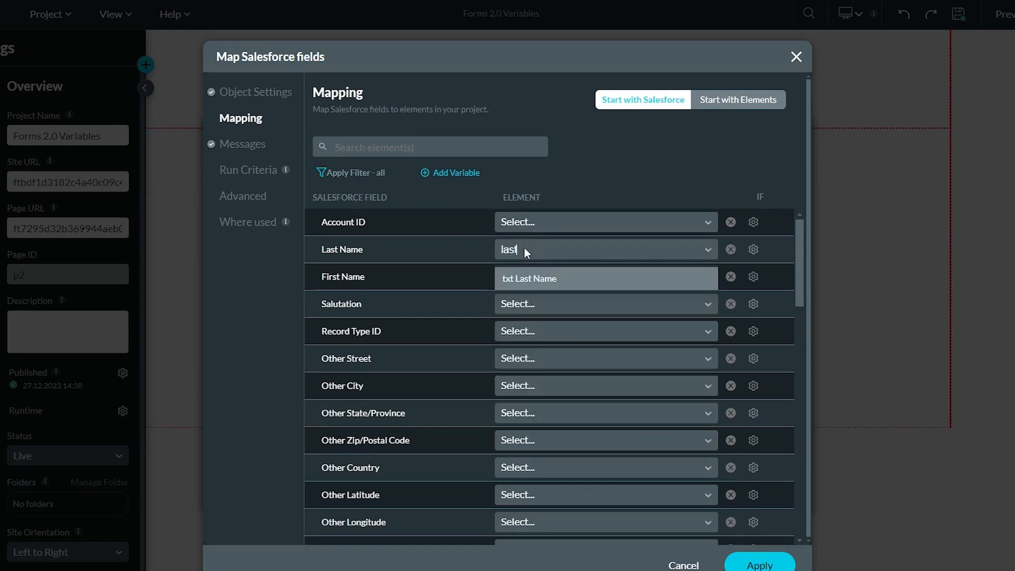
click(528, 279)
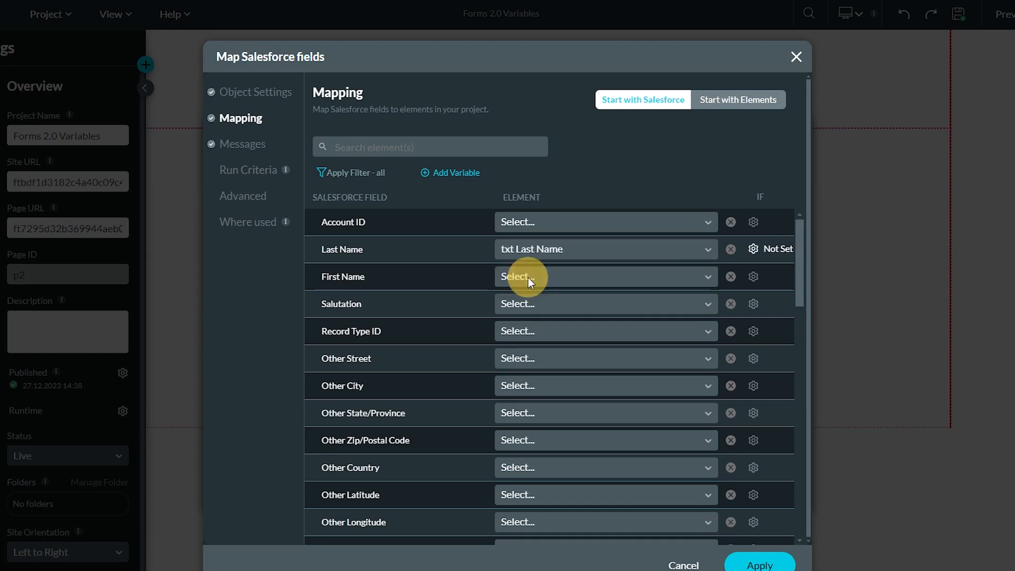
click(584, 280)
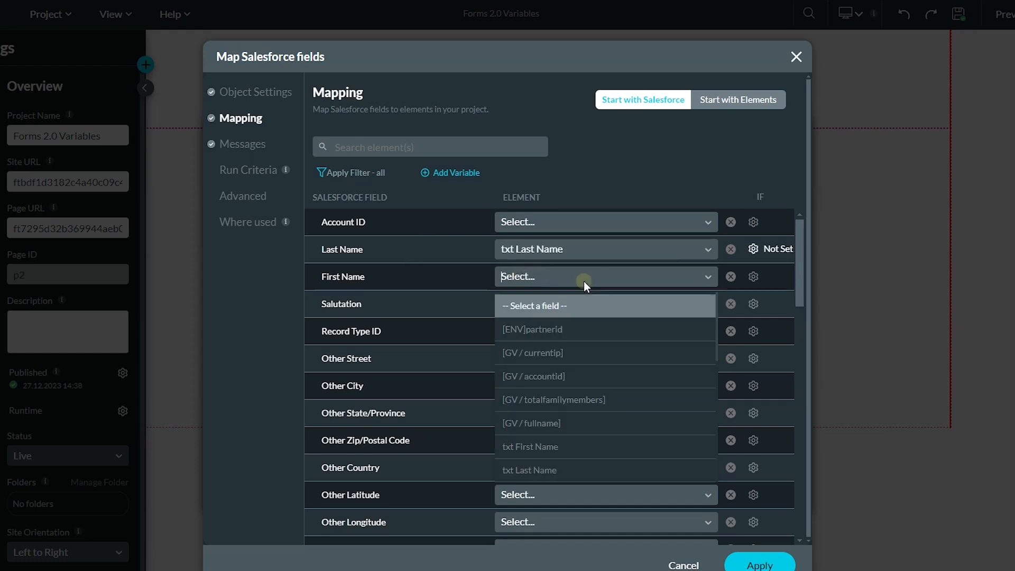
text(last n)
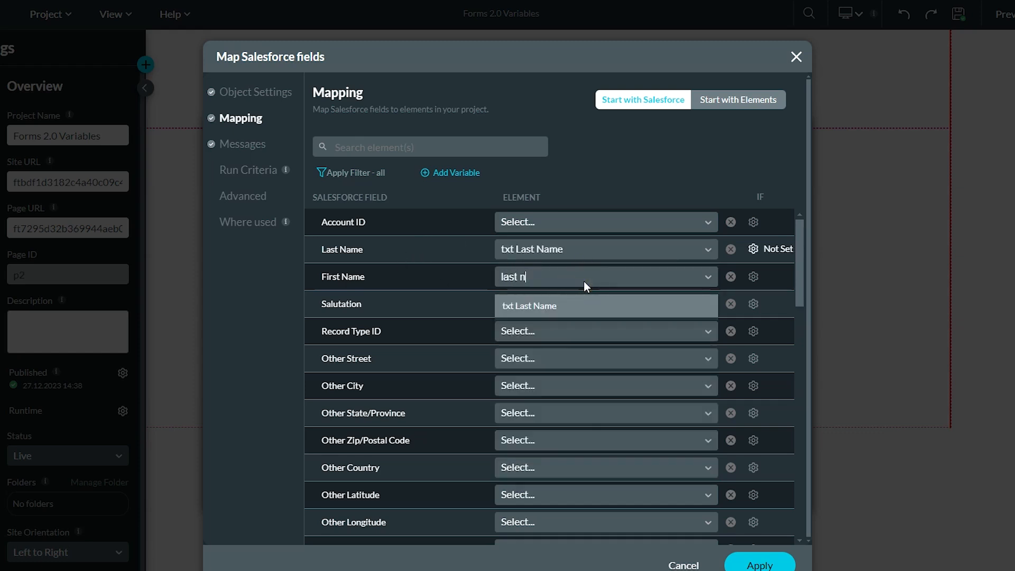
click(532, 309)
Map Email to eml Email and IP Address Details to [GV / currentip].
click(387, 151)
text(ema)
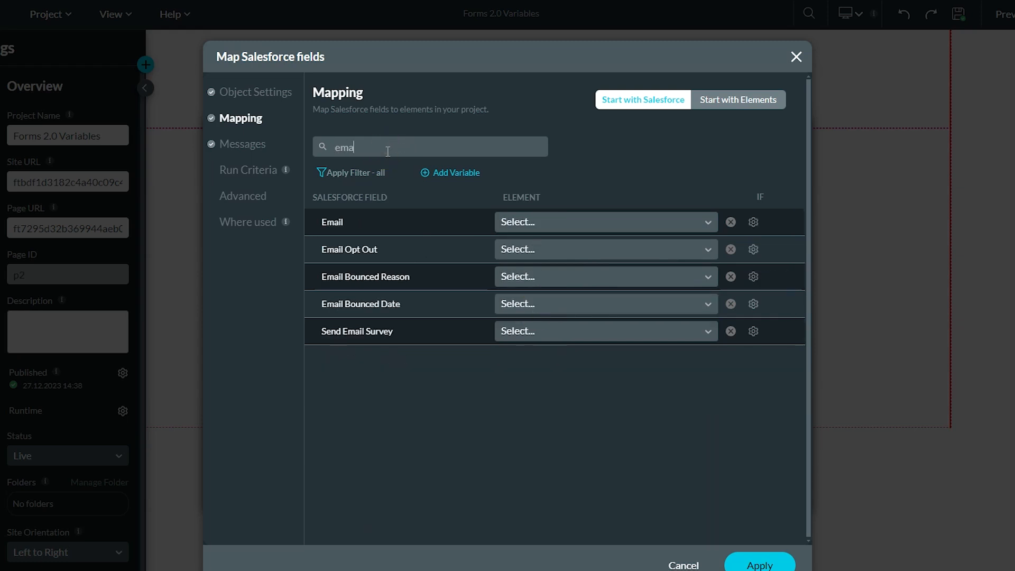
click(604, 224)
text(email)
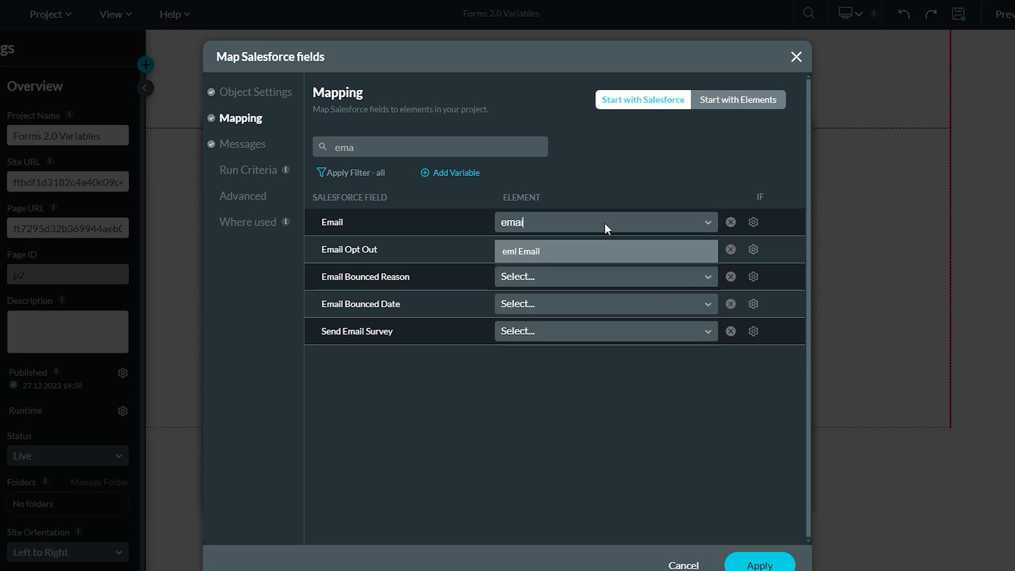
click(545, 251)
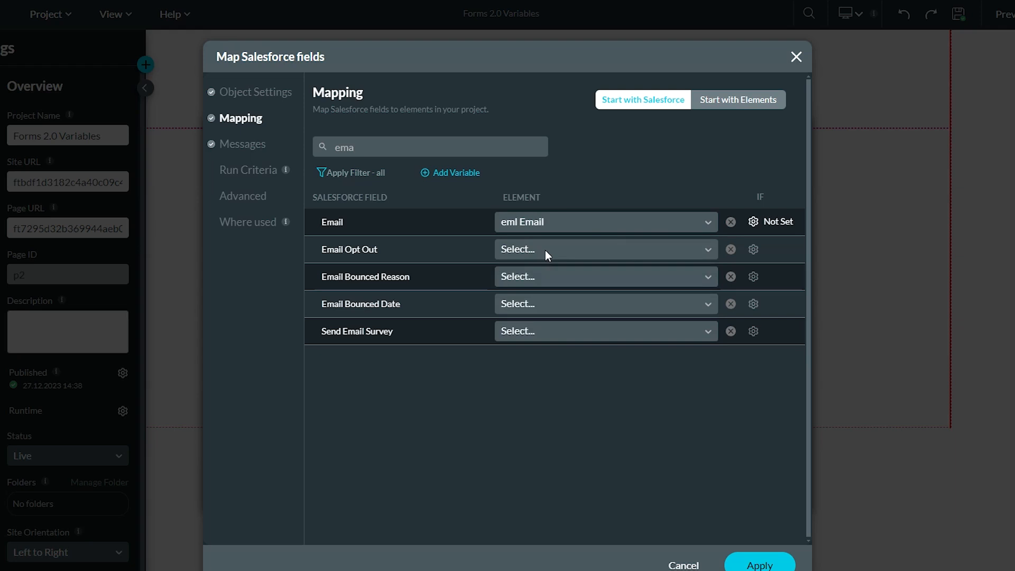
drag(383, 153, 255, 138)
text(ip)
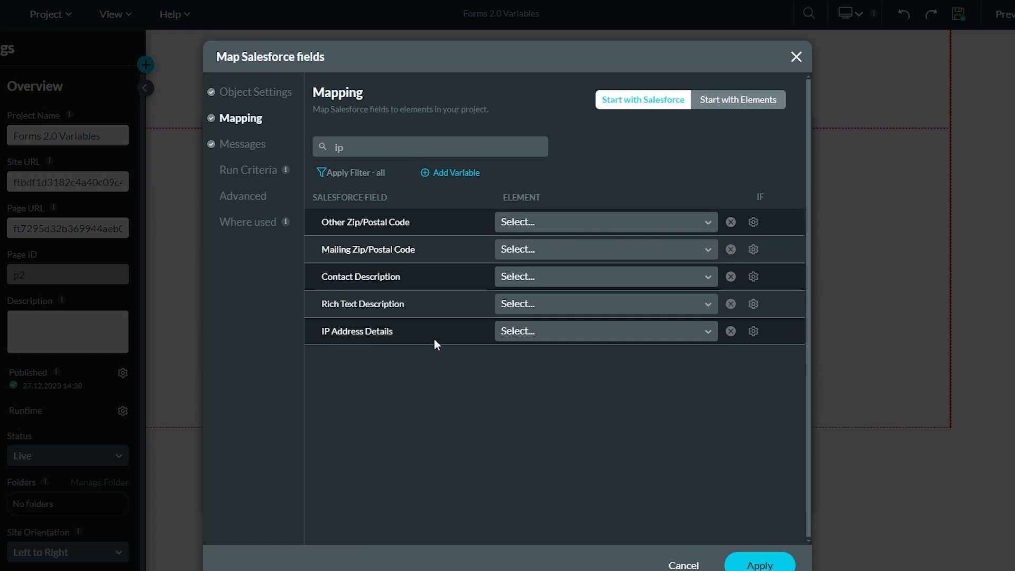
click(595, 332)
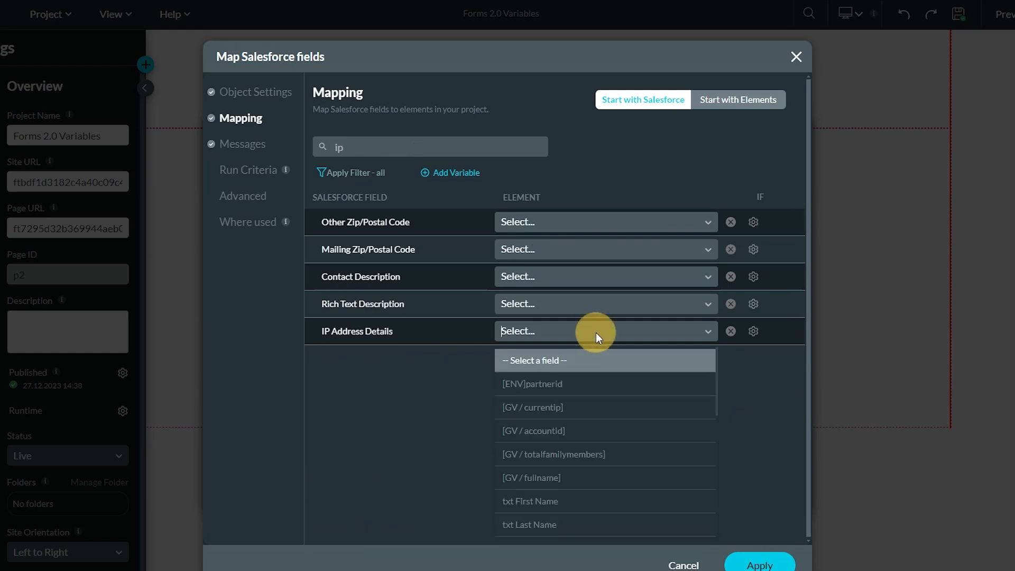
click(573, 407)
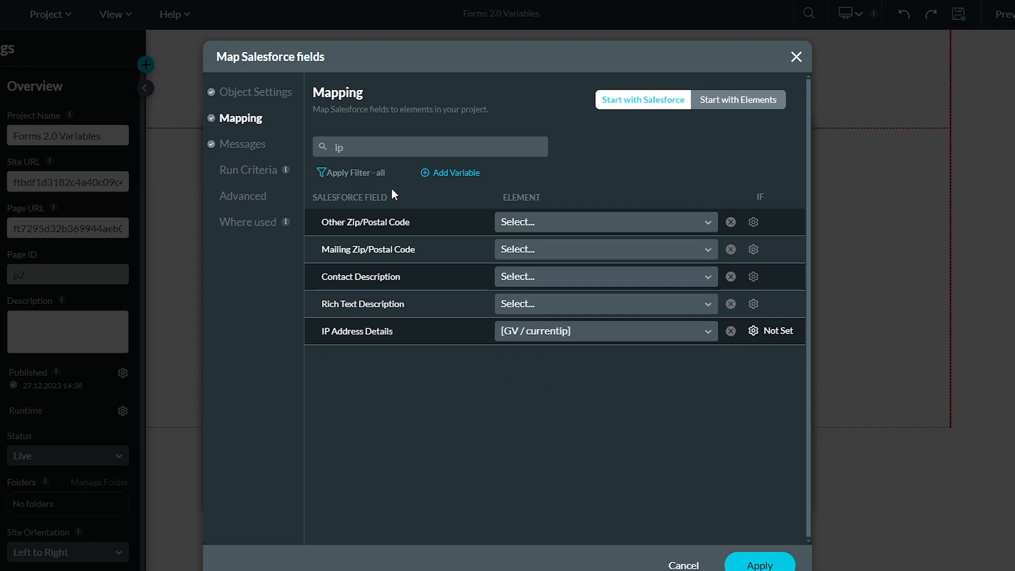
Map Account ID to [GV / accountid] and Record Type ID to [ENV]partnerid.
click(372, 150)
key(BackSpace)
key(BackSpace)
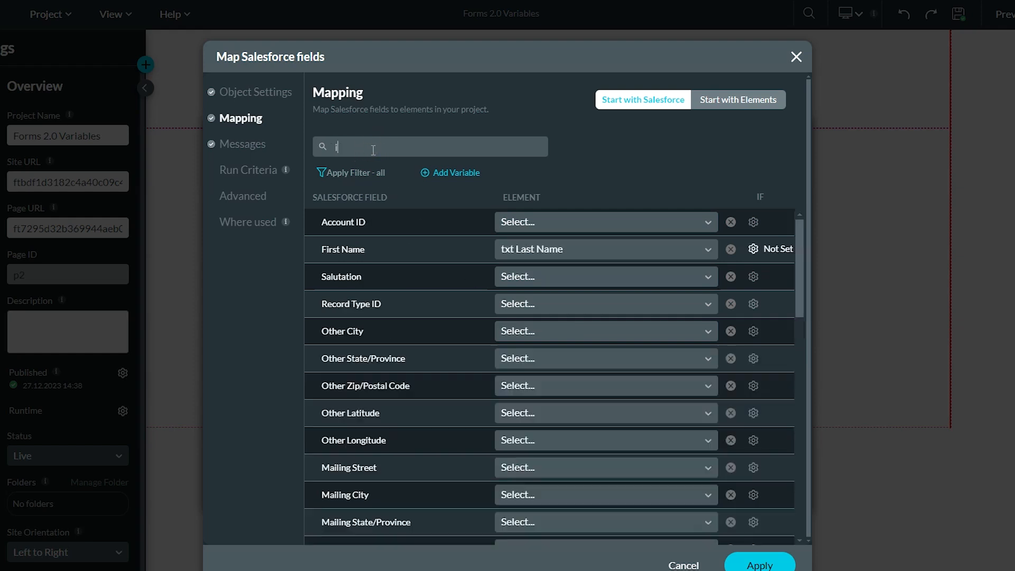
click(505, 222)
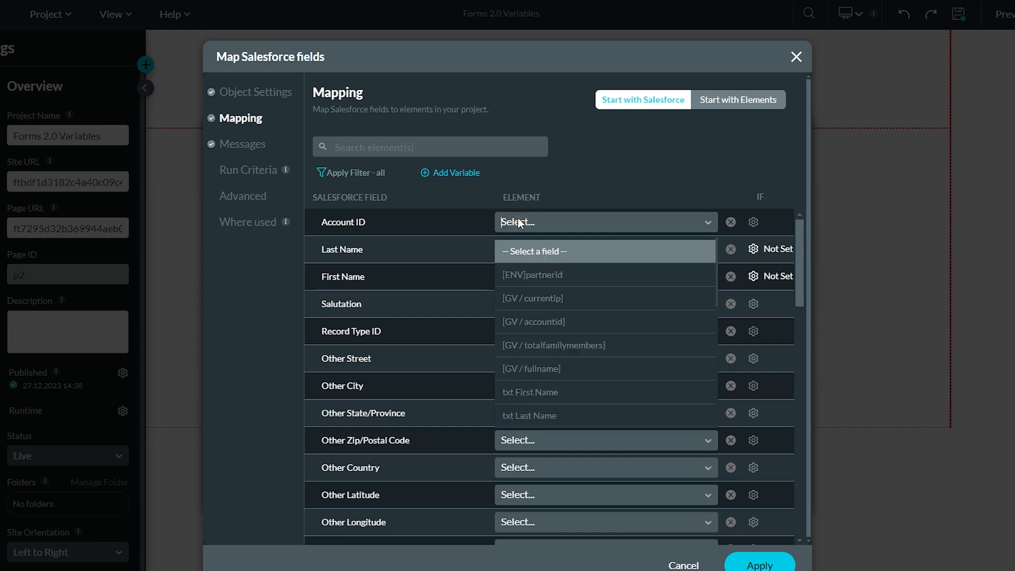
click(582, 327)
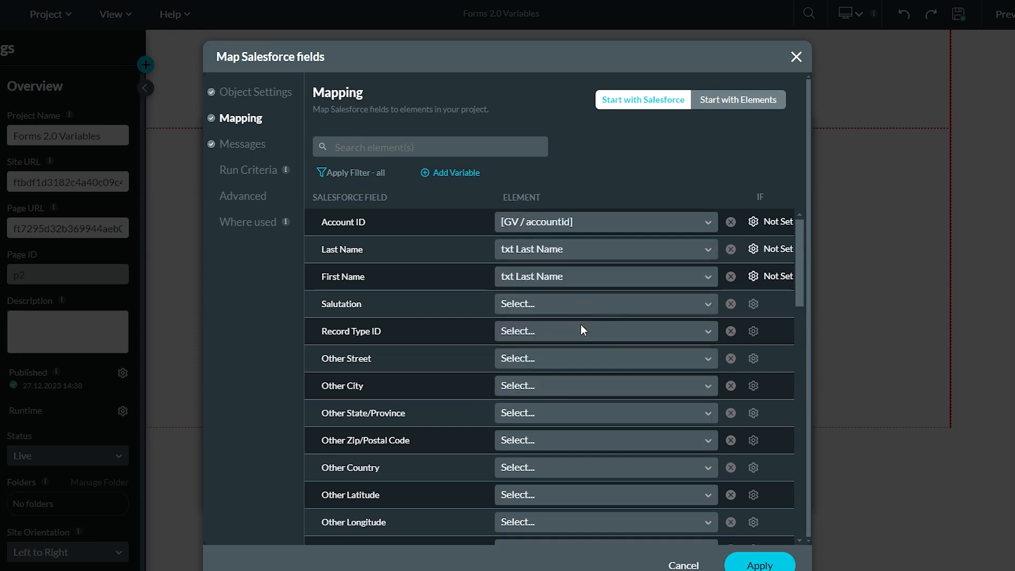
click(413, 148)
text(red)
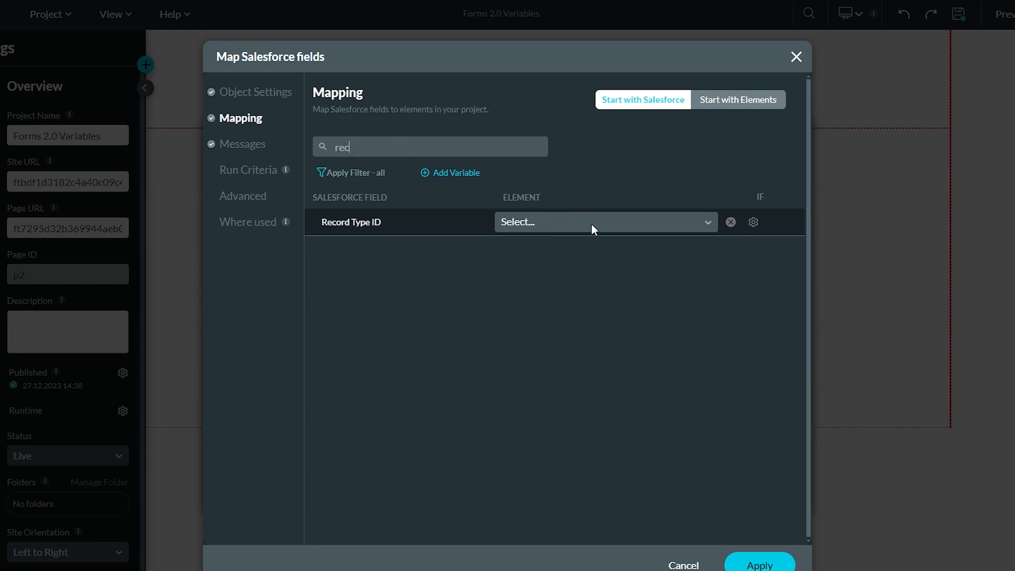
click(591, 225)
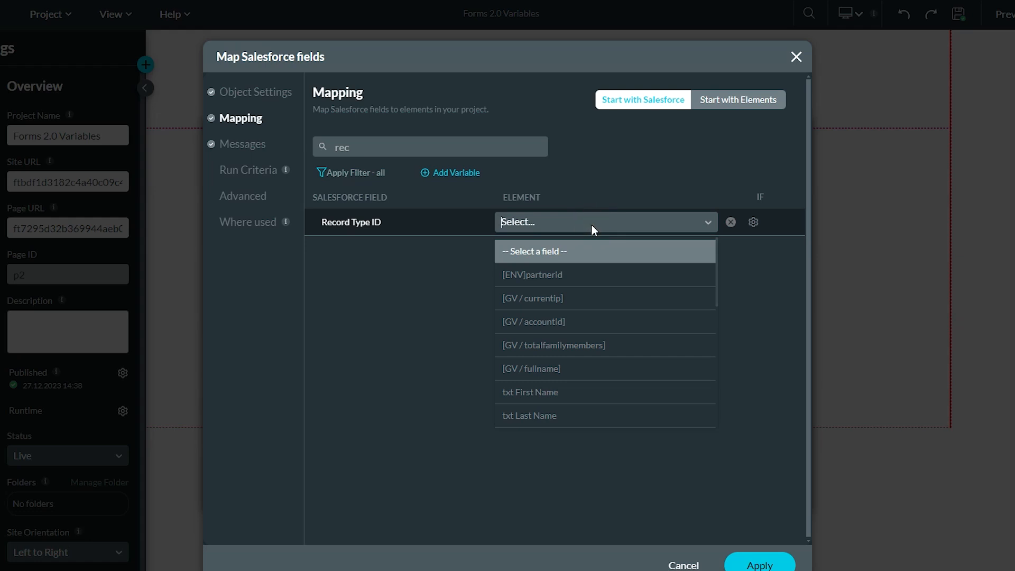
click(561, 277)
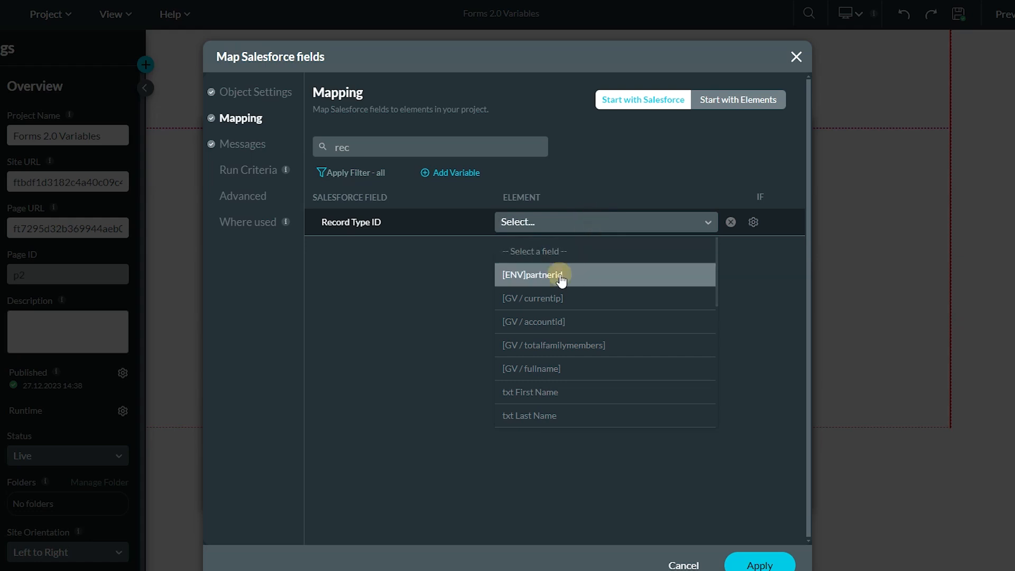
Filter the mapping to show only mapped fields, save the Contact mapping, and close the settings.
click(357, 147)
key(ctrl+a)
key(BackSpace)
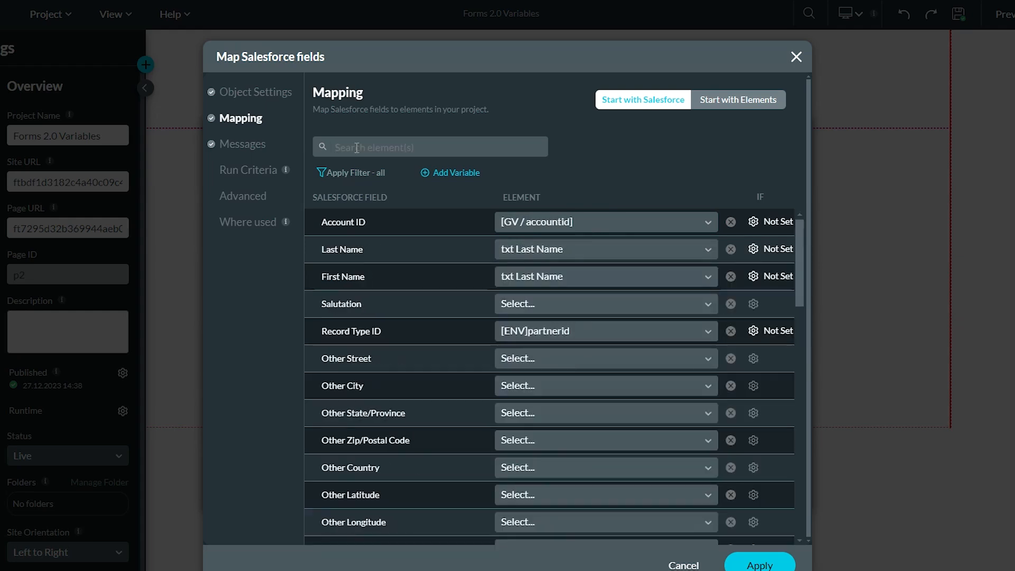
click(341, 174)
click(362, 212)
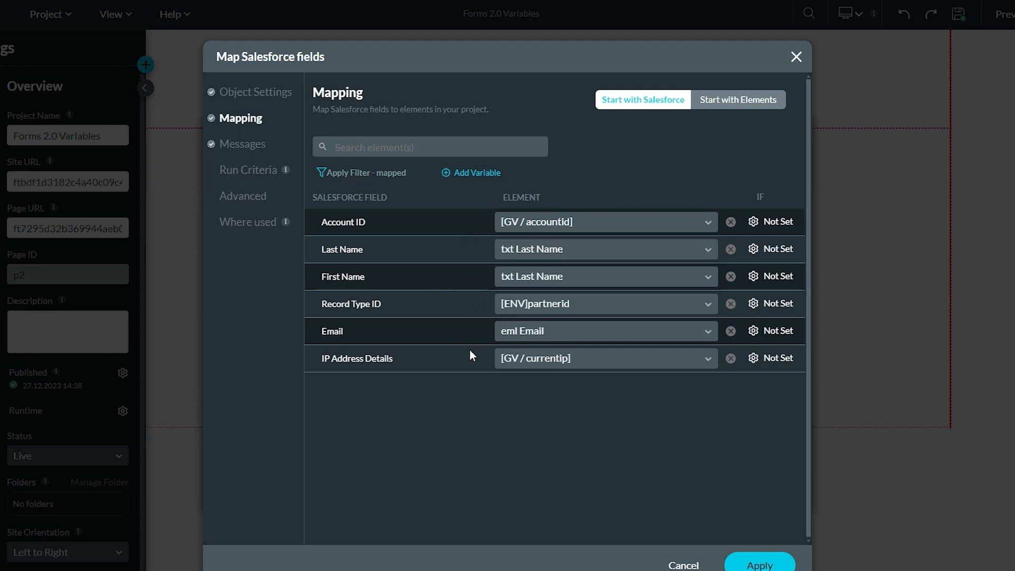
click(749, 560)
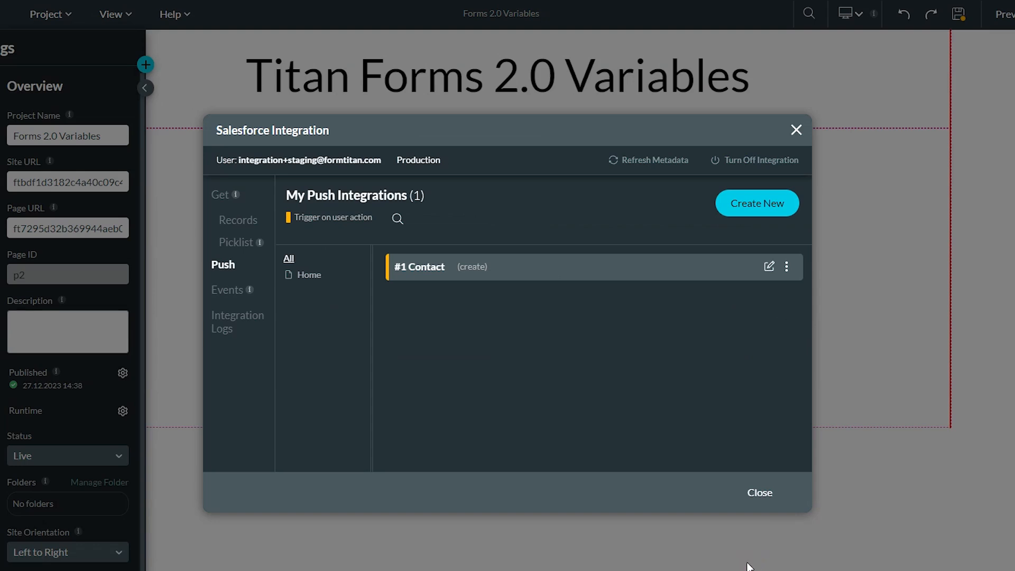
click(760, 492)
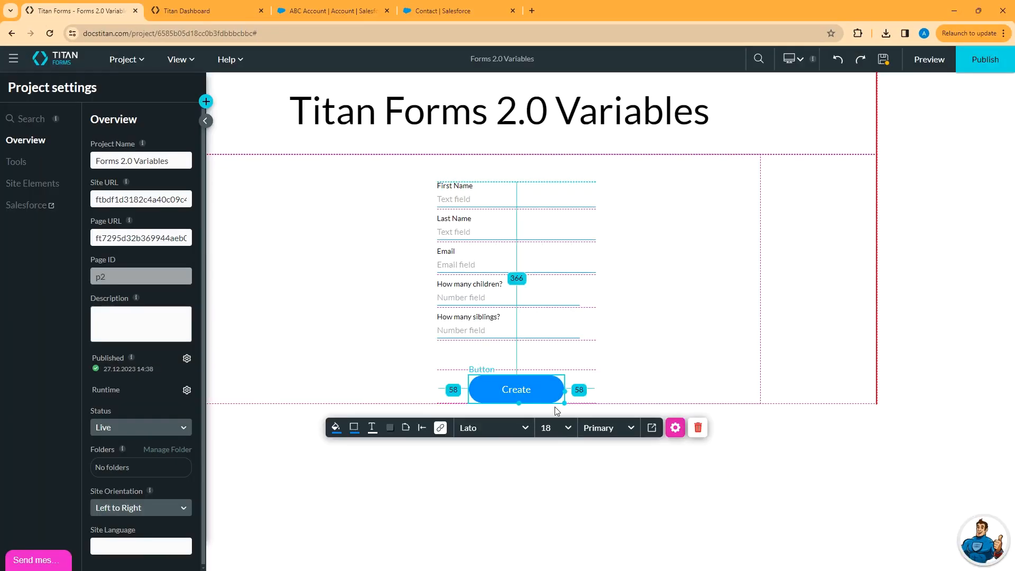
Add a Salesforce Action node after Start in the Create button's click actions.
click(506, 391)
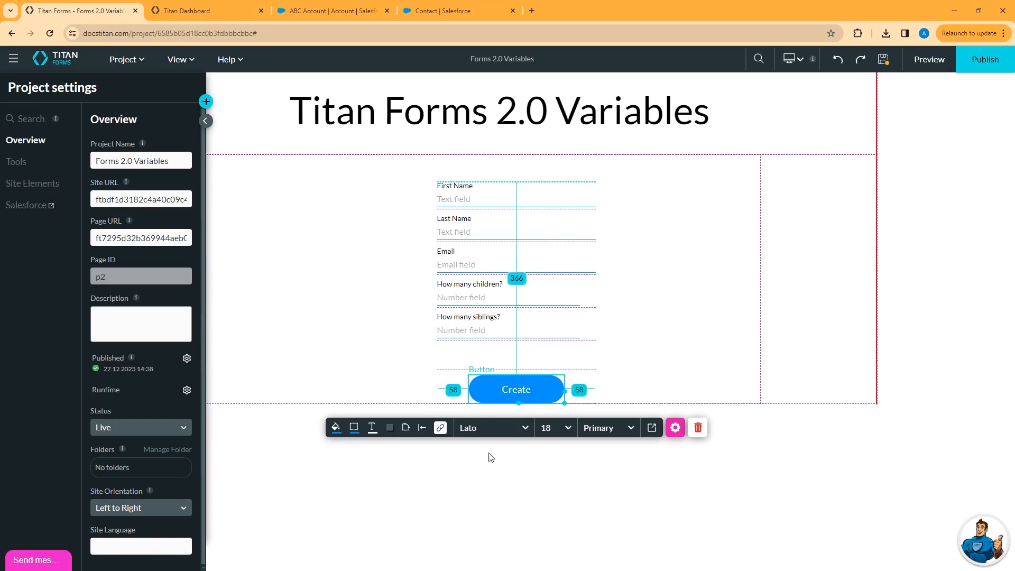
click(440, 428)
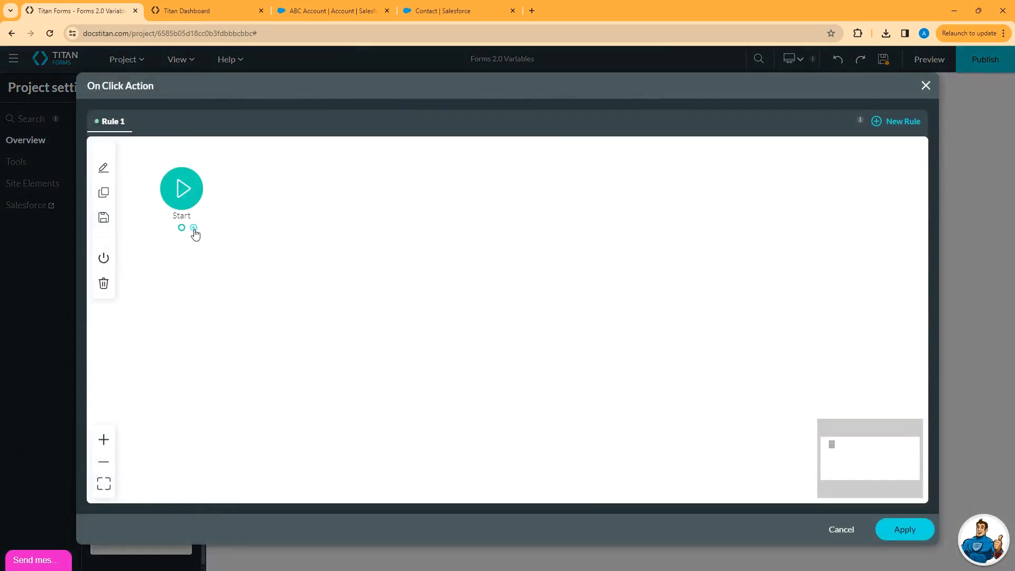
click(193, 229)
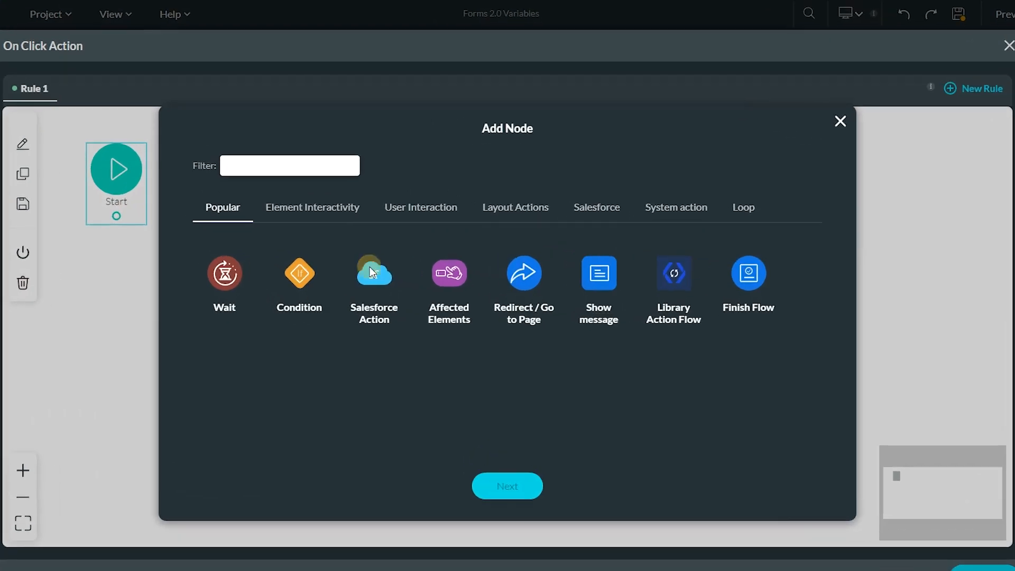
click(394, 272)
Set the node to push '#1 Contact (create)', insert and save it, then save the project.
click(505, 450)
click(456, 227)
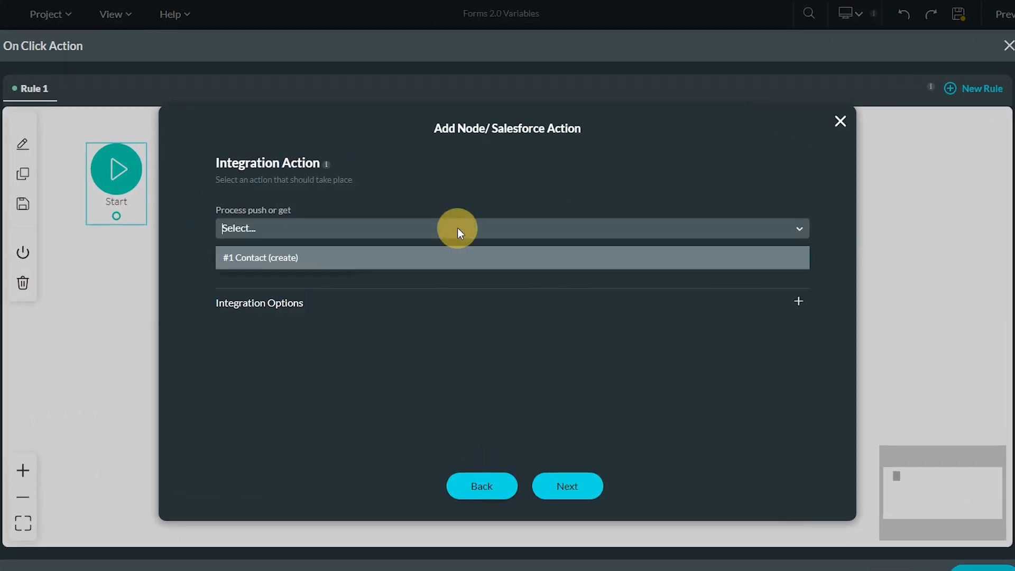
click(300, 259)
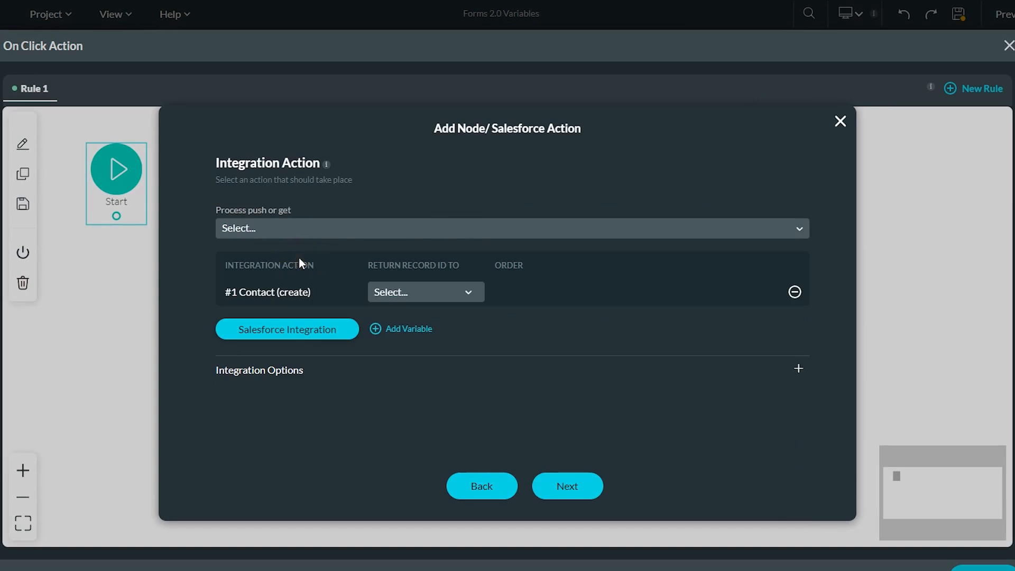
click(572, 485)
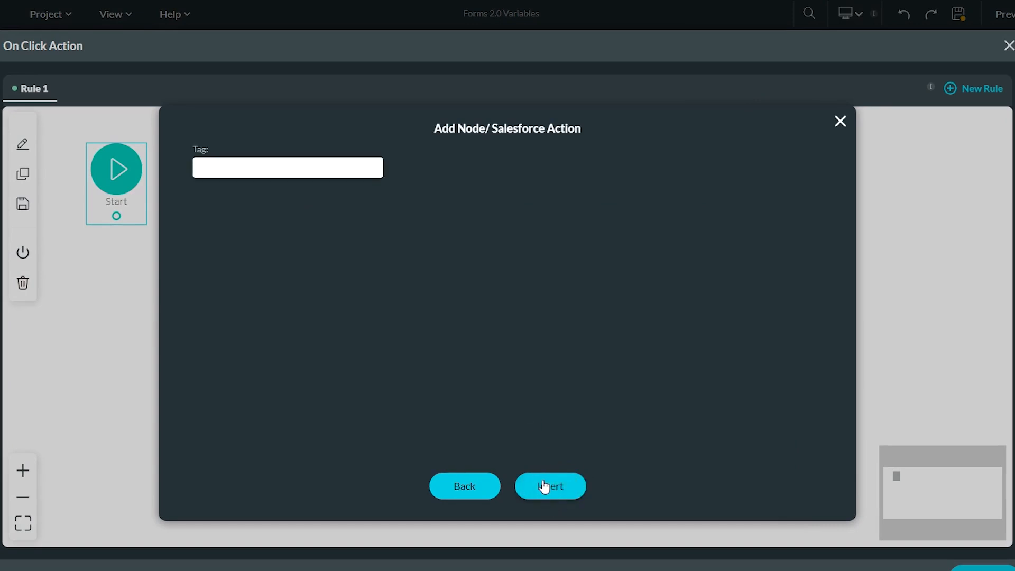
click(544, 486)
click(914, 535)
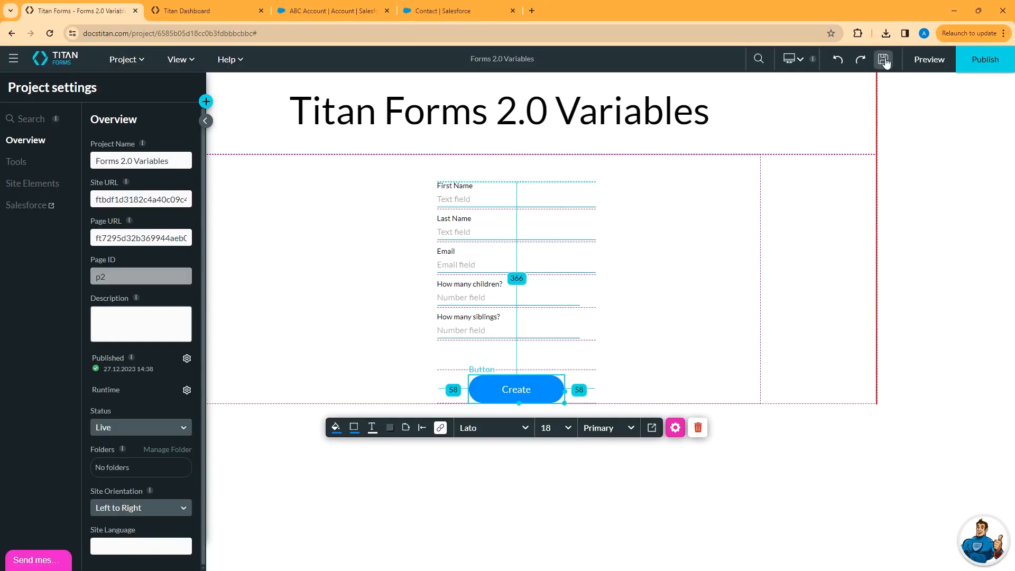
click(884, 61)
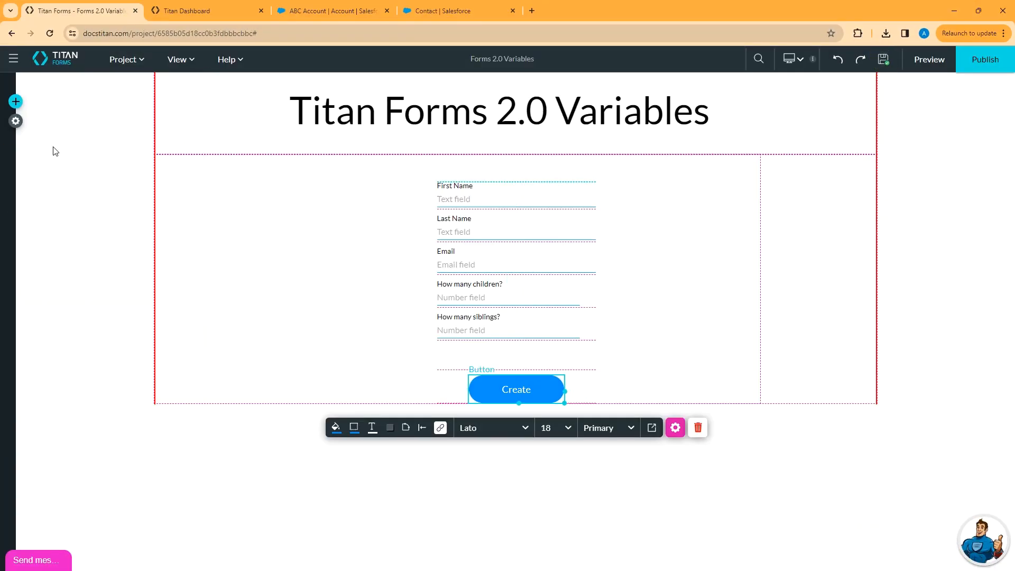
Enable Debug Mode under the project's Tools settings and preview the form in a new tab.
click(16, 123)
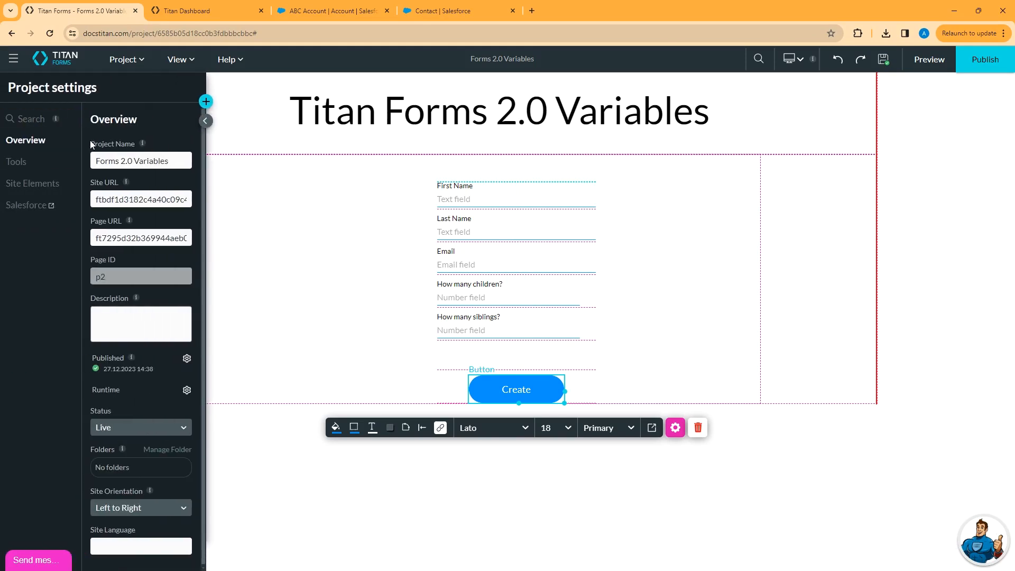
click(14, 163)
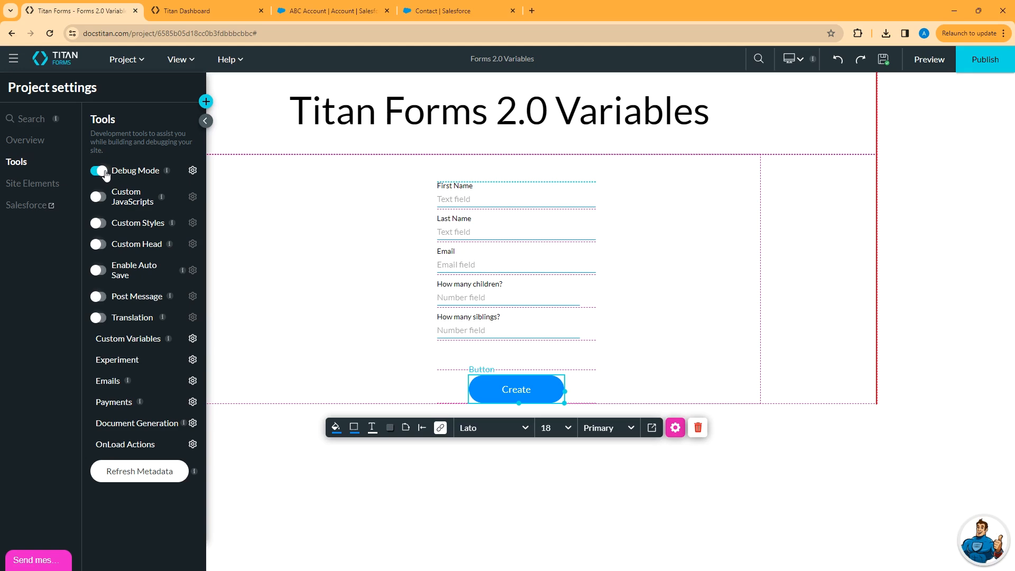
click(929, 62)
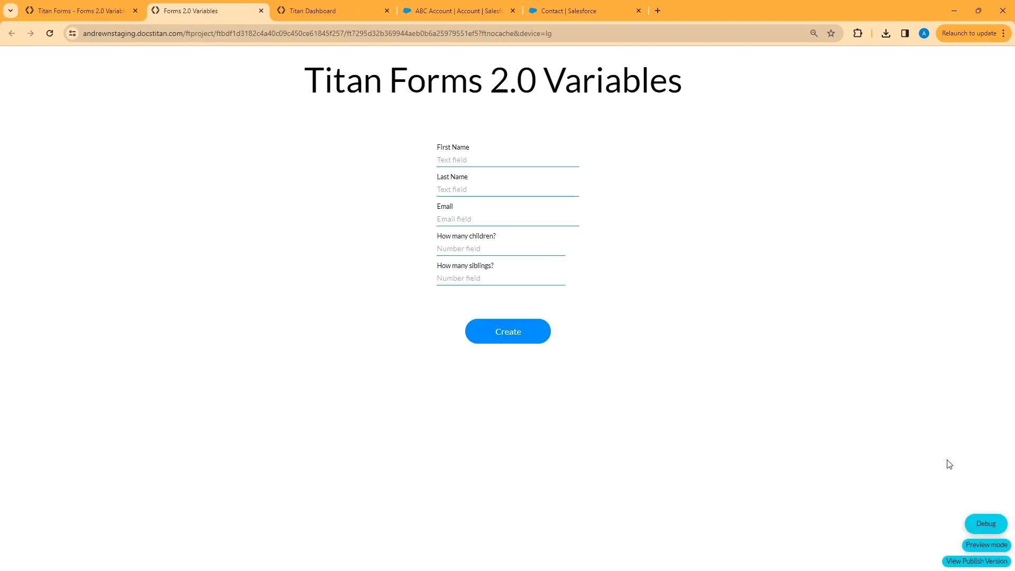
Inspect the project's variables, including partnerid, in the debug view.
click(983, 526)
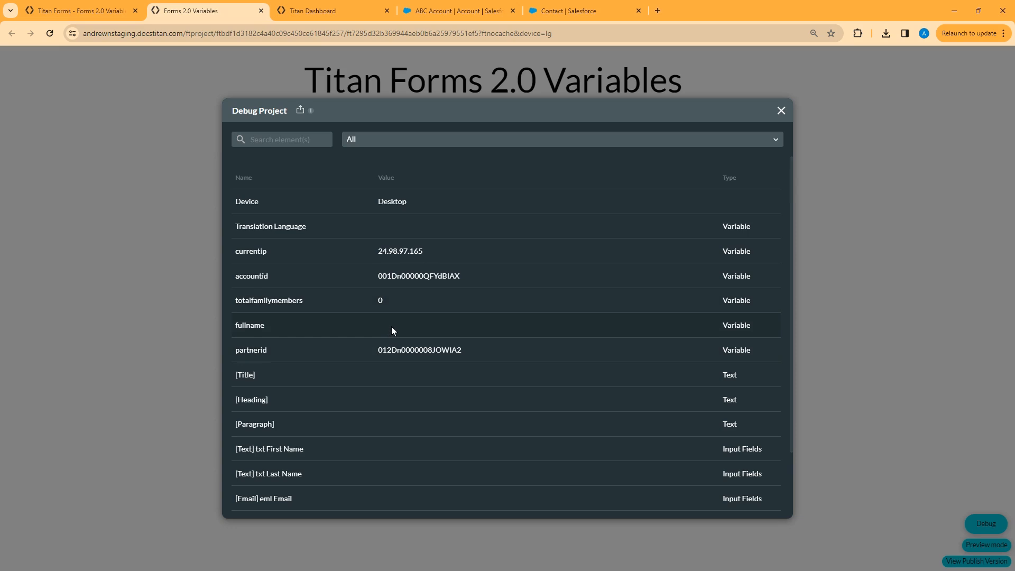
click(392, 350)
click(780, 112)
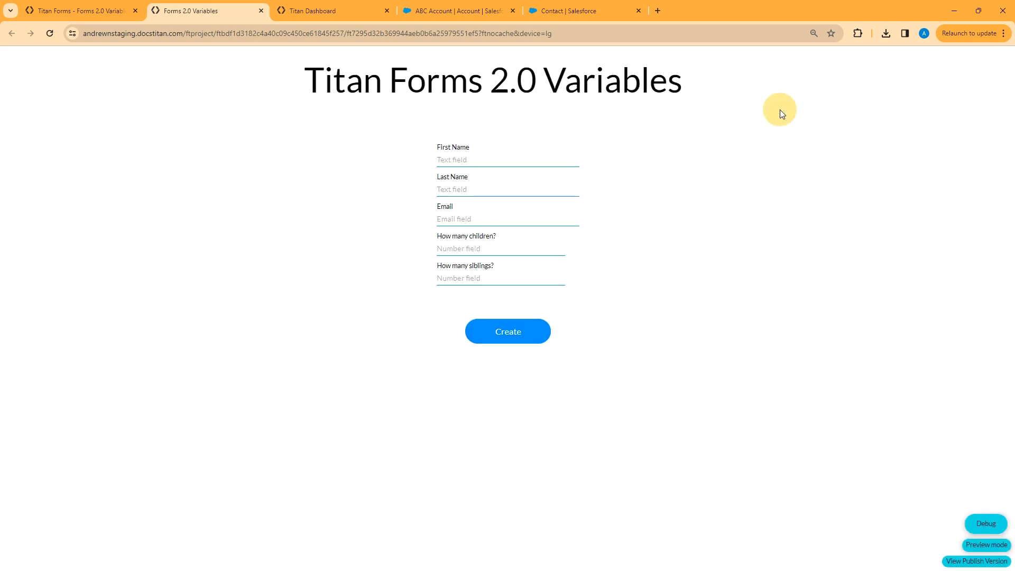
Fill in a sample contact's first name, last name and e-mail, with 2 children and 3 siblings.
click(489, 156)
text(John)
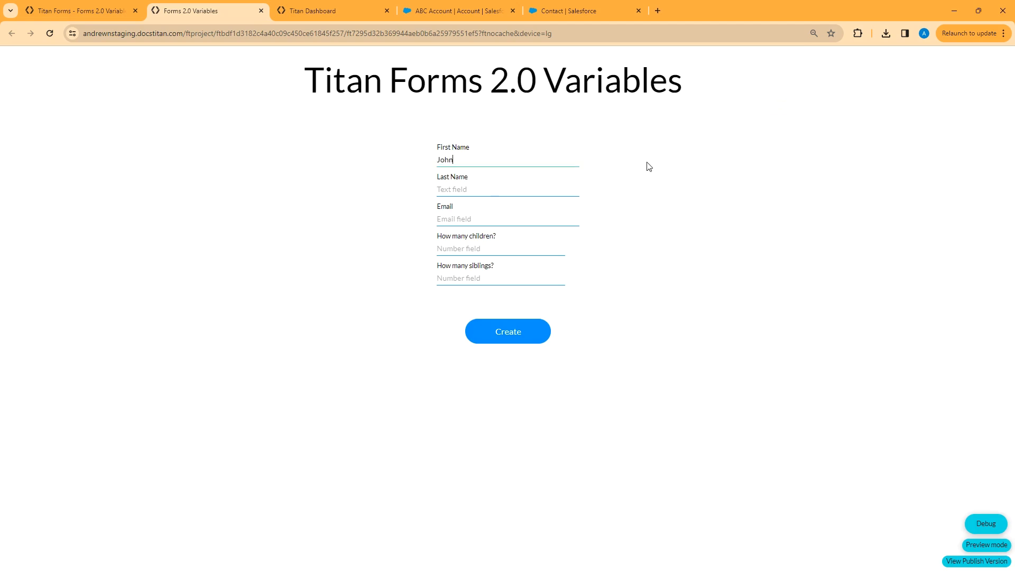
key(Tab)
text(Smith)
key(Tab)
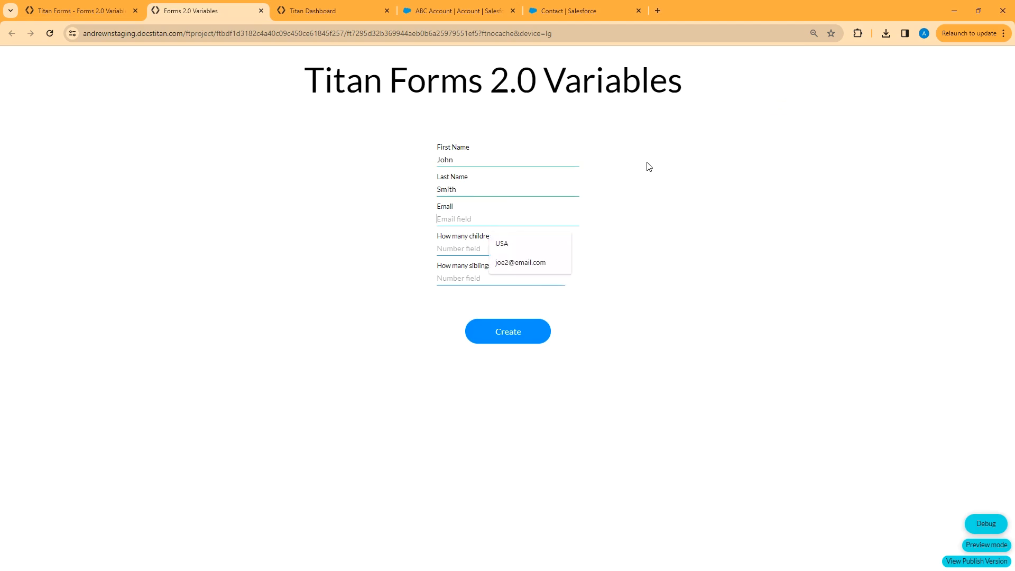
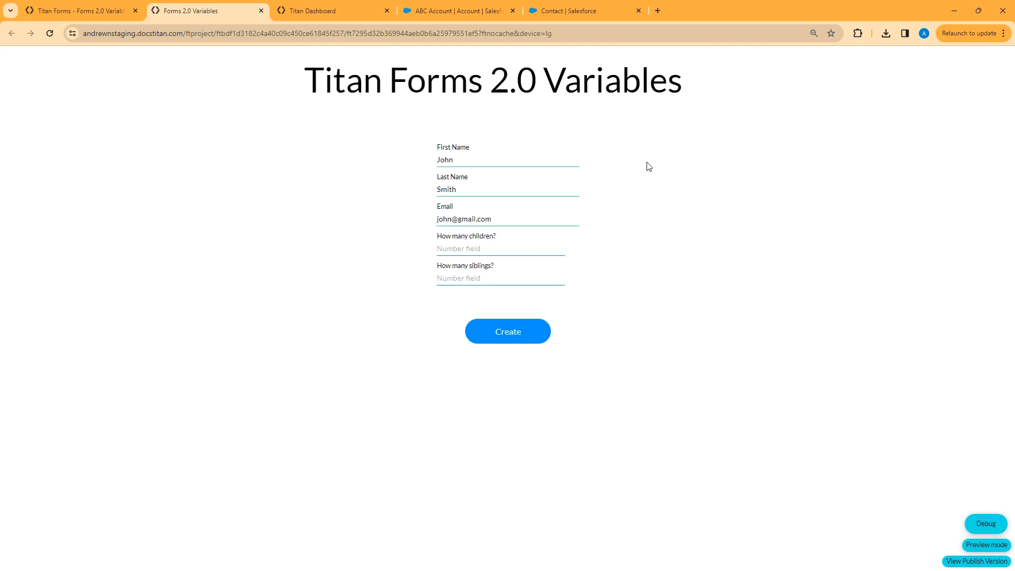
key(Tab)
text(2)
key(Tab)
text(3)
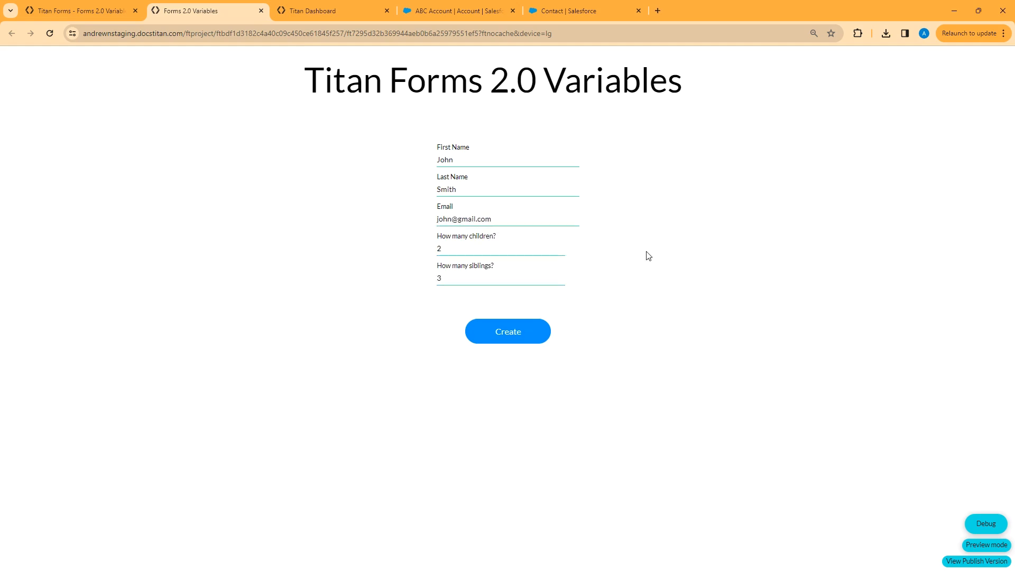
Confirm totalfamilymembers shows 5 in the debug view, then submit the form with Create.
click(985, 523)
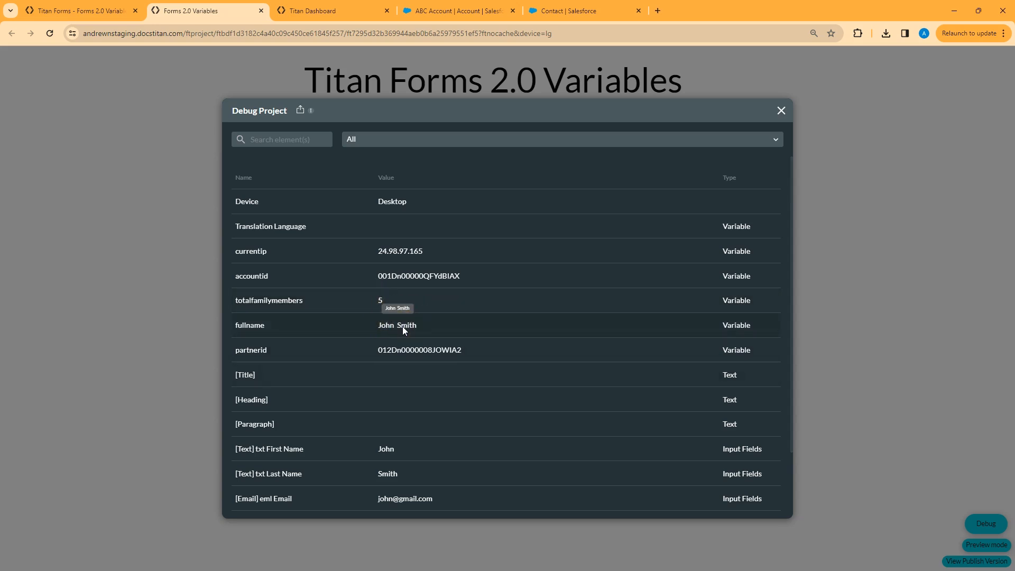
click(781, 110)
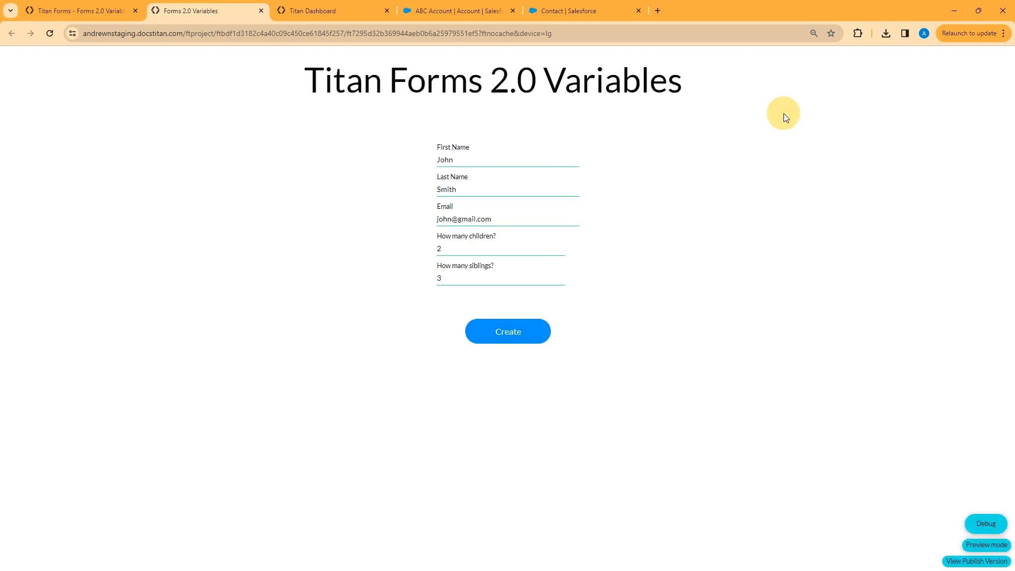
click(512, 339)
Open the Salesforce record of the newest Contact (create) log entry from 05/02/24 16:51.
click(75, 10)
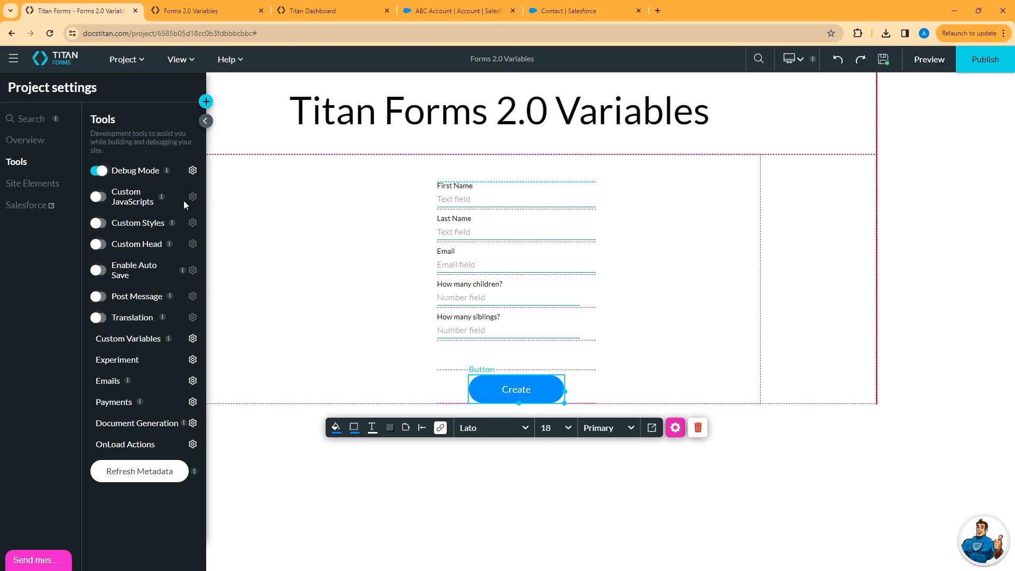
click(36, 211)
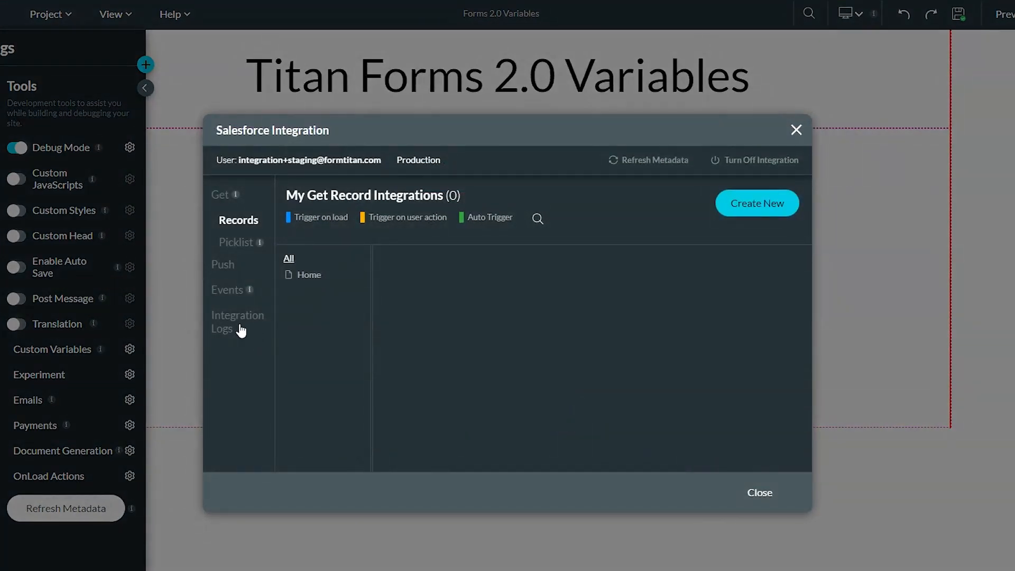
click(276, 323)
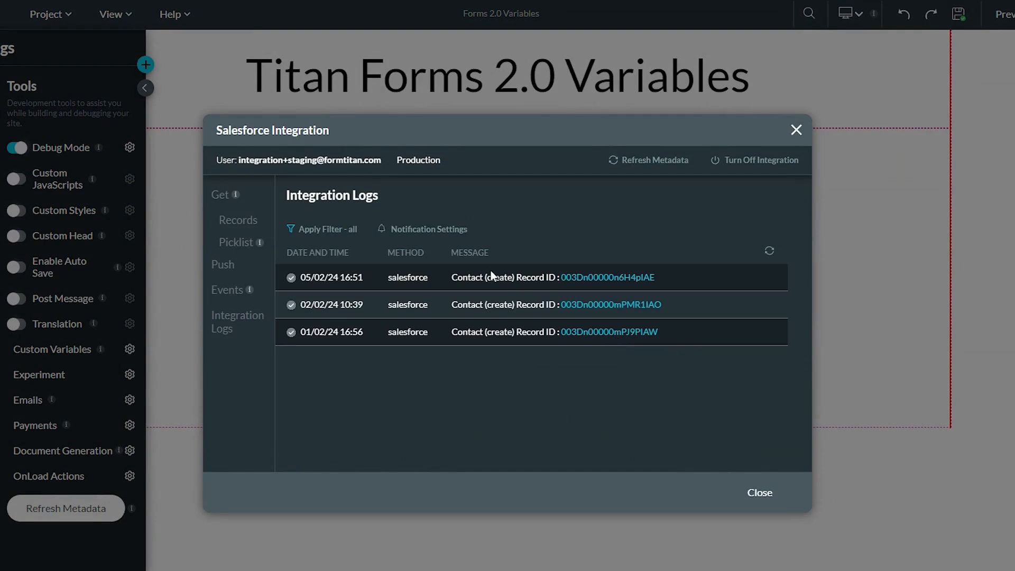
drag(335, 279, 417, 281)
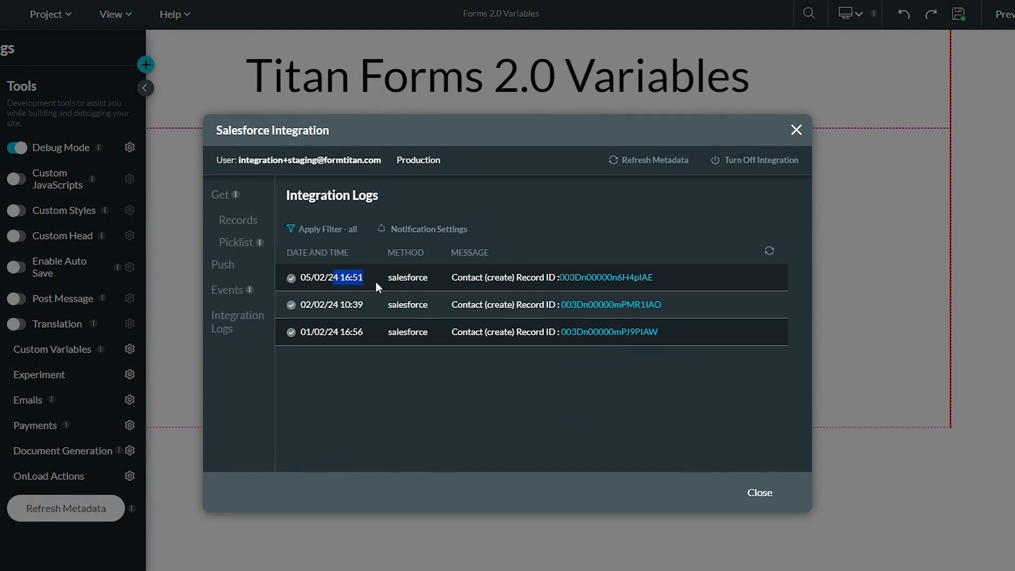
click(603, 282)
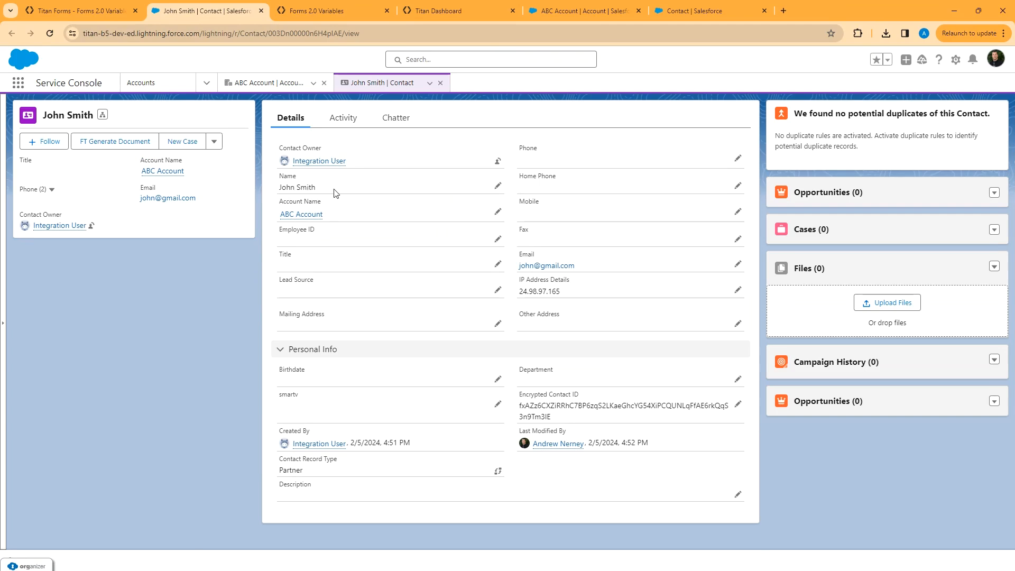
Check the new contact's Account Name, Email and IP Address Details, then return to Titan Forms.
click(301, 204)
click(569, 295)
click(91, 12)
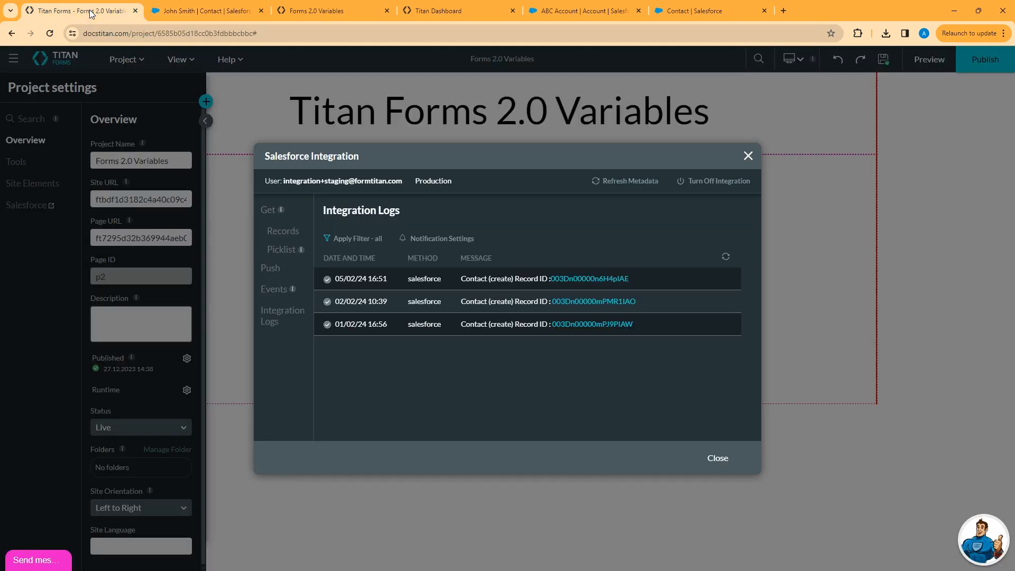
Close the Salesforce integration window, save the project, and add an empty strip below the form.
click(718, 459)
click(883, 61)
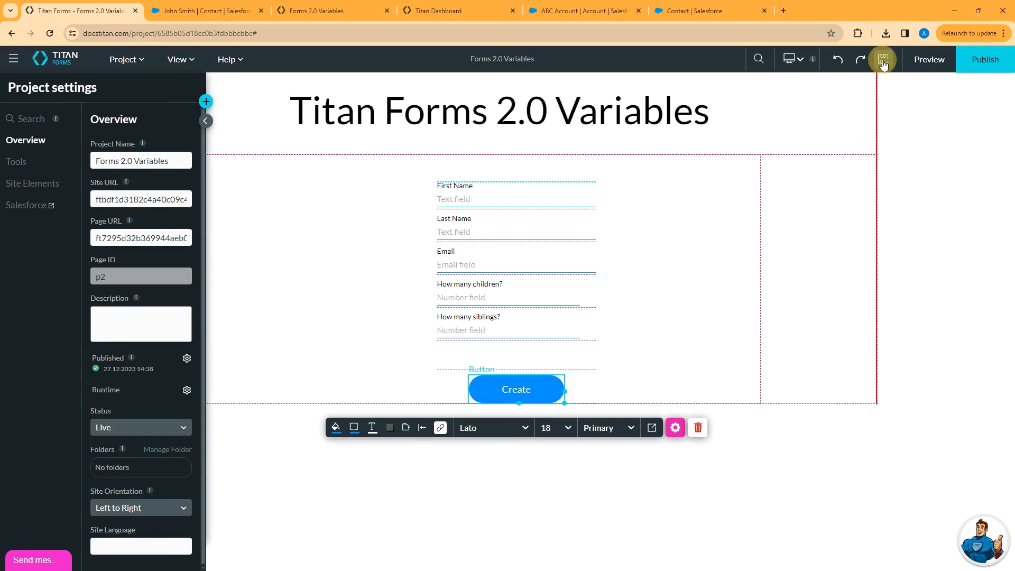
click(341, 248)
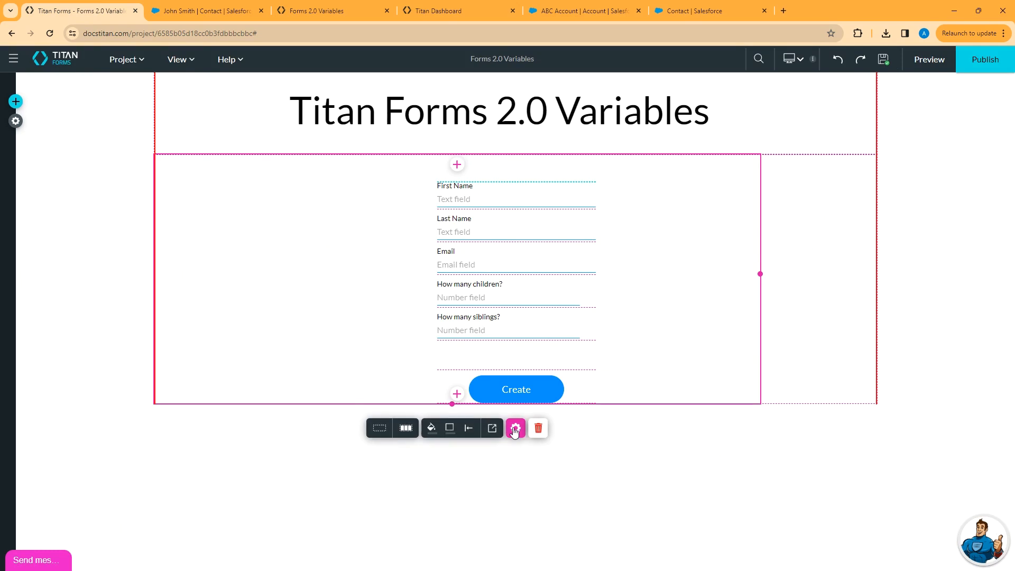
click(456, 394)
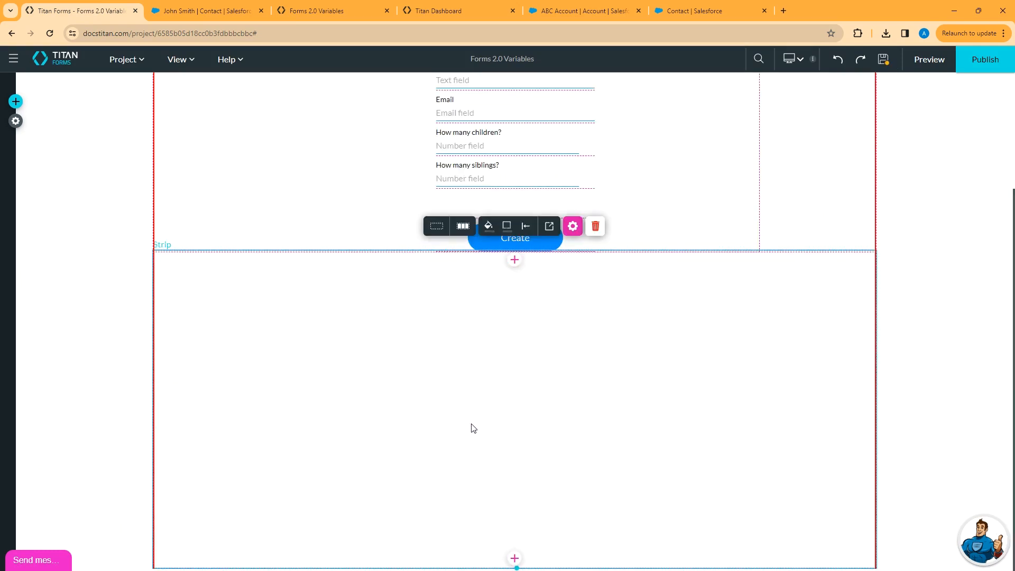
Switch on Repeat column for the form's column and show its custom variables.
scroll(374, 272, up, 3)
click(315, 257)
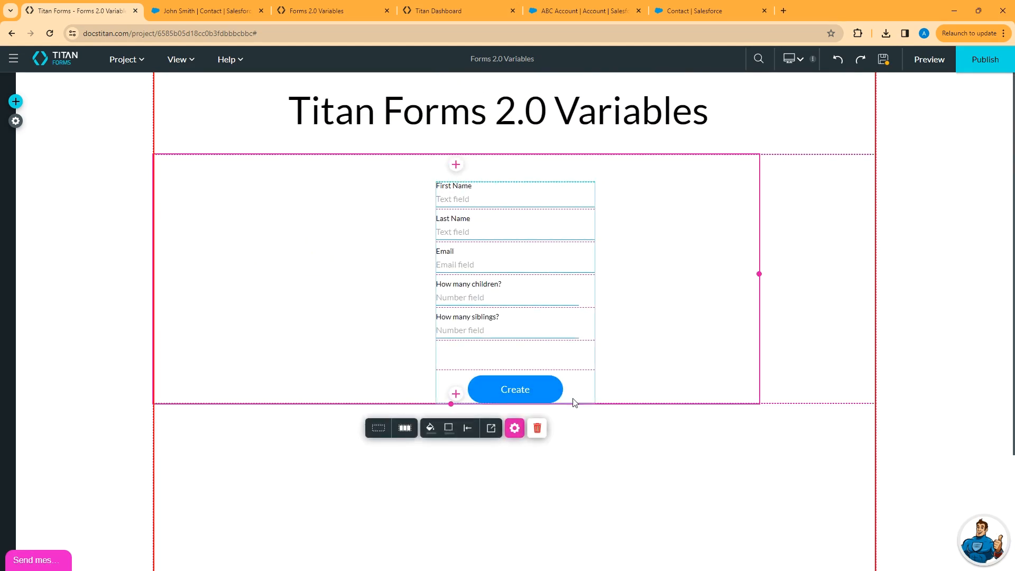
click(514, 427)
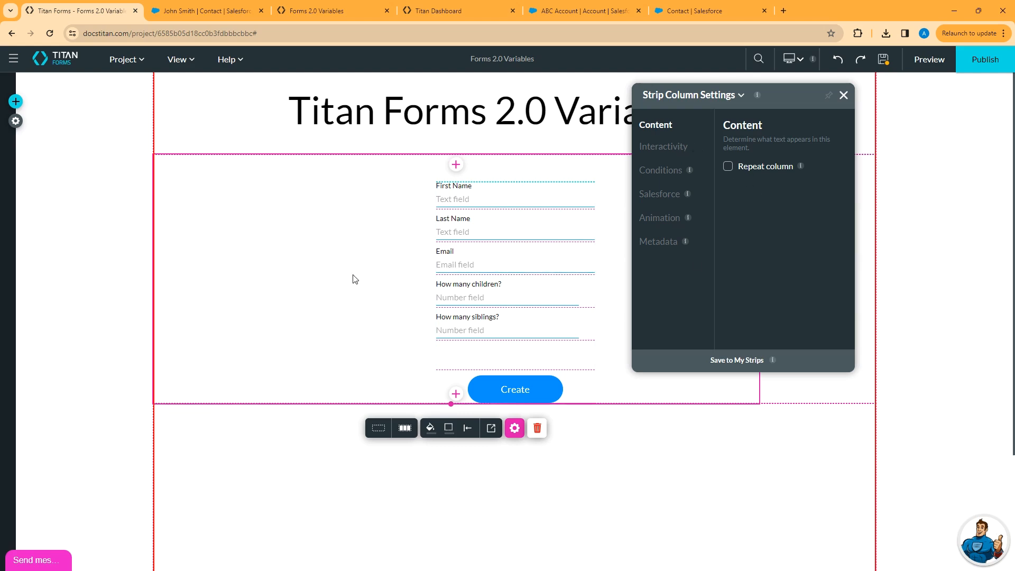
click(728, 167)
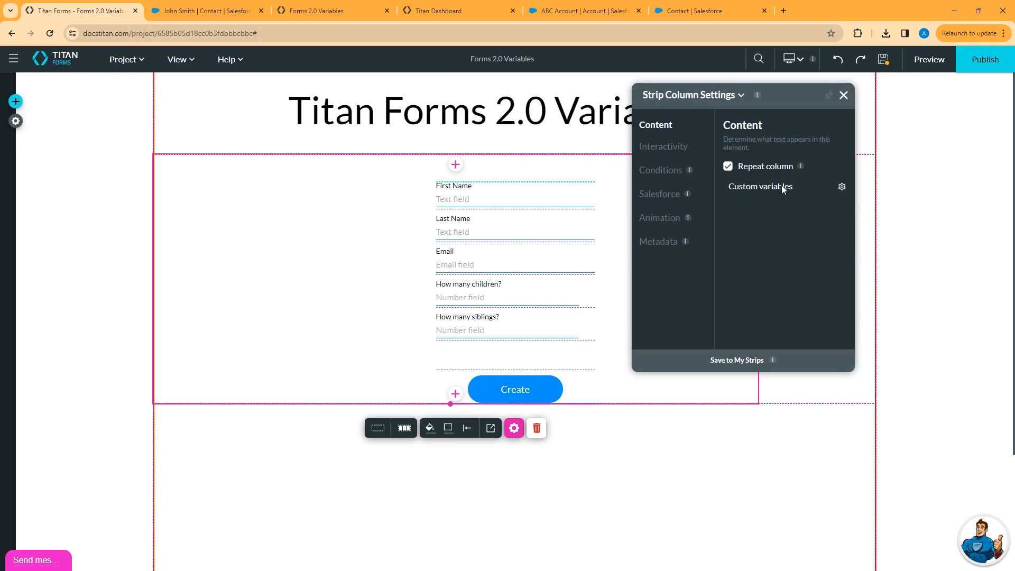
click(841, 187)
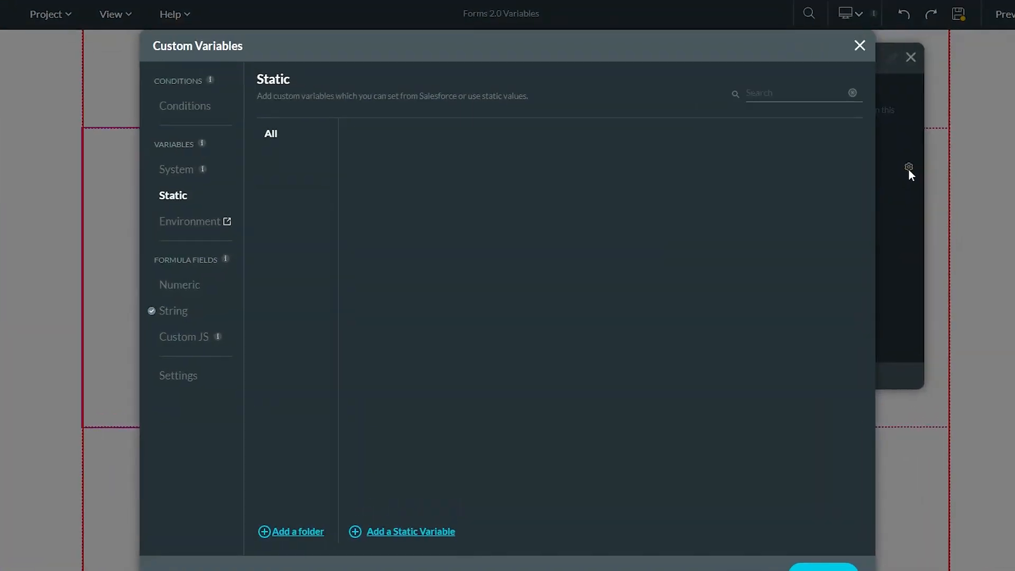